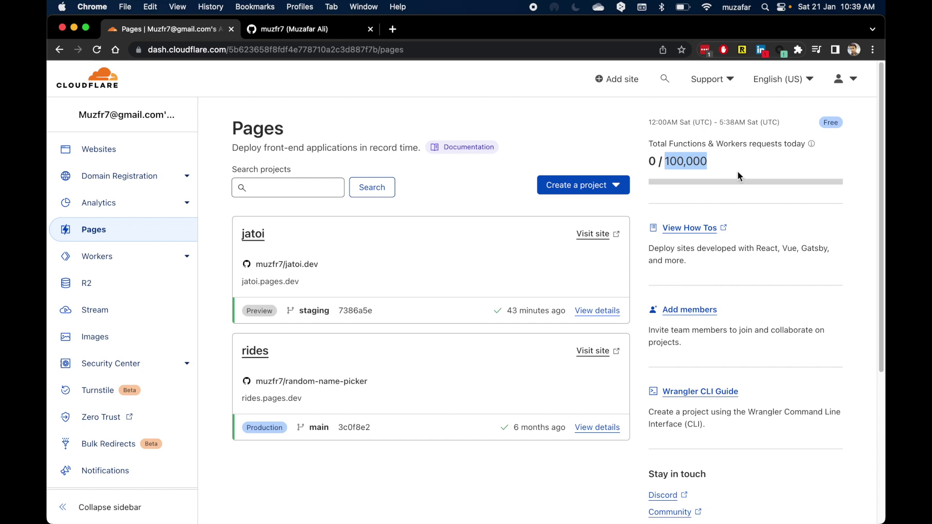
# - Load the Cloudflare dashboard's home from its root address and open the Pages section
pyautogui.click(446, 55)
pyautogui.hotkey('shift', 'alt', 'Right')
pyautogui.hotkey('shift', 'alt', 'Right')
pyautogui.hotkey('shift', 'alt', 'Right')
pyautogui.hotkey('shift', 'alt', 'Right')
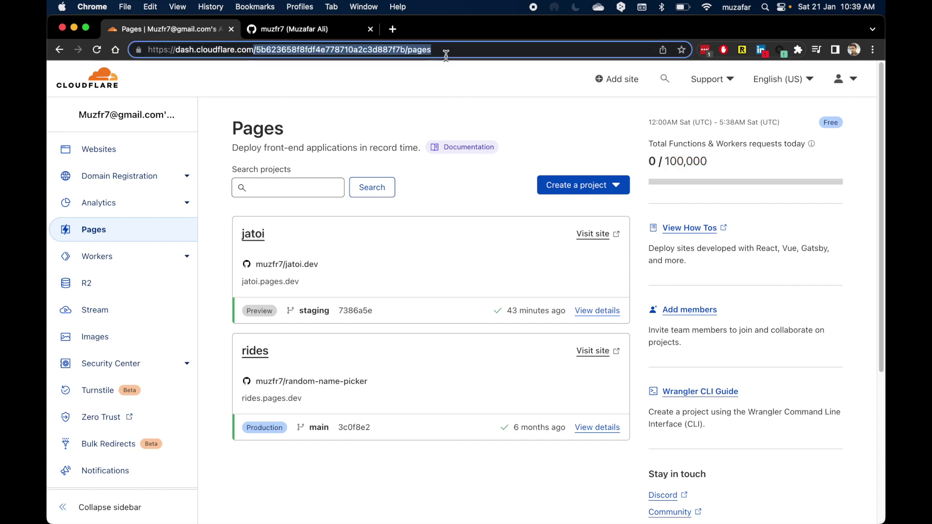
pyautogui.press('BackSpace')
pyautogui.press('Return')
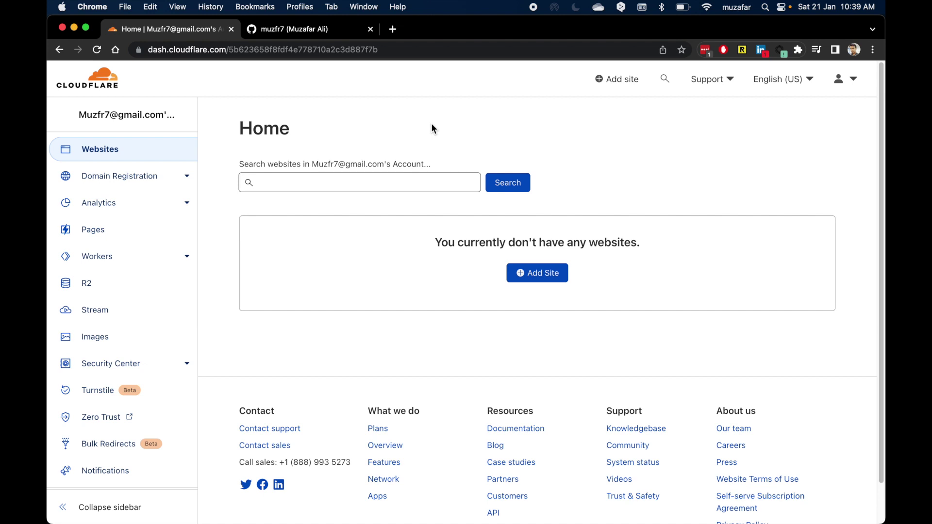
pyautogui.click(99, 232)
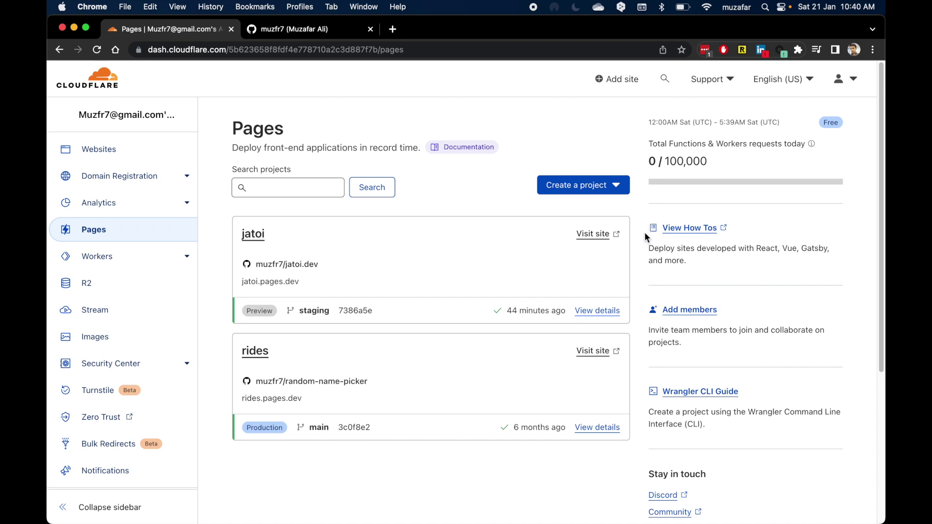
# - Examine the available options for creating a Pages project, including Connect to Git
pyautogui.click(613, 187)
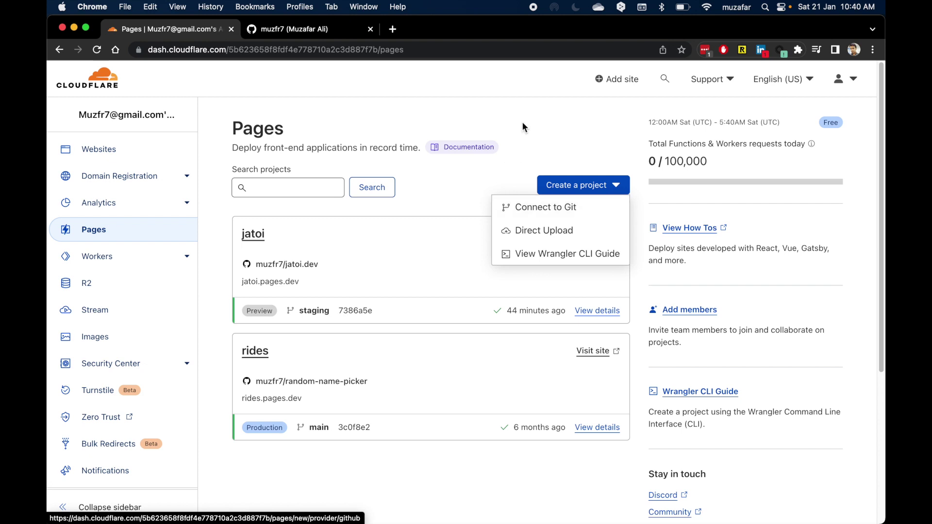
pyautogui.click(578, 149)
pyautogui.click(587, 187)
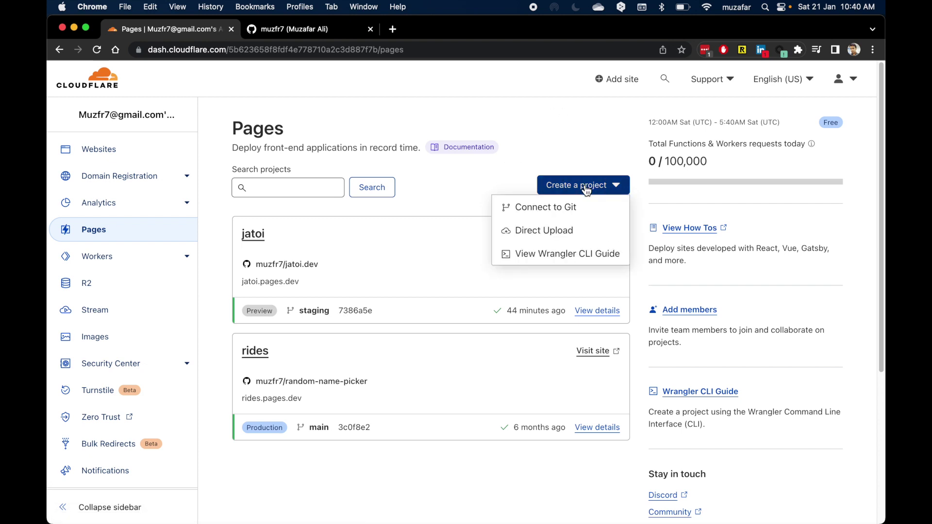
pyautogui.click(597, 216)
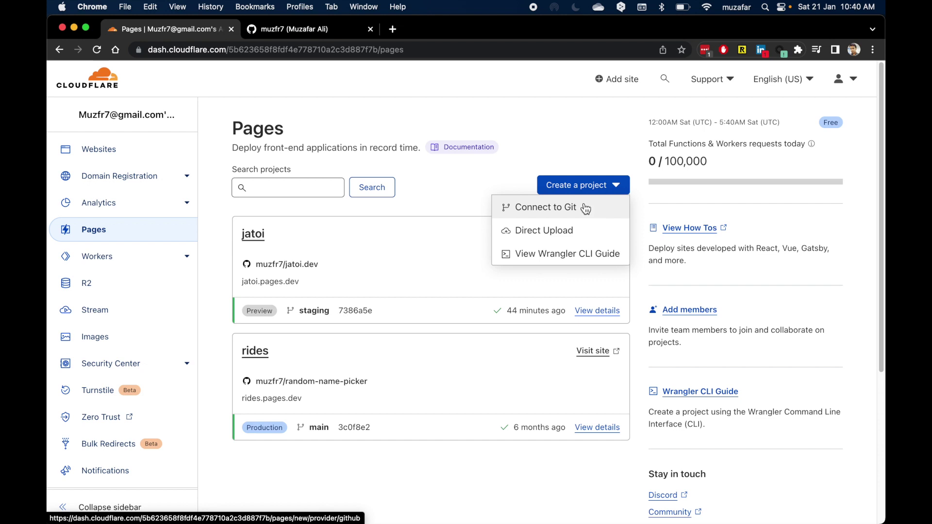
pyautogui.click(574, 147)
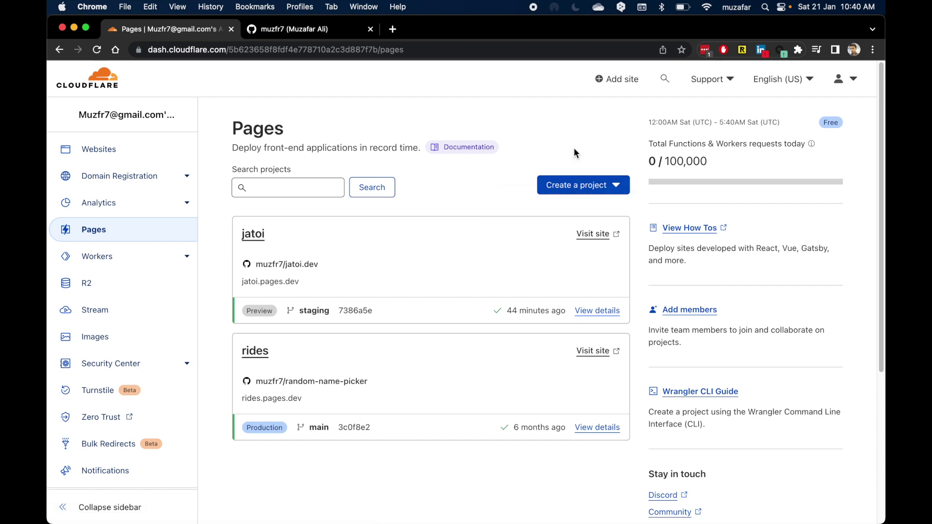
pyautogui.click(613, 186)
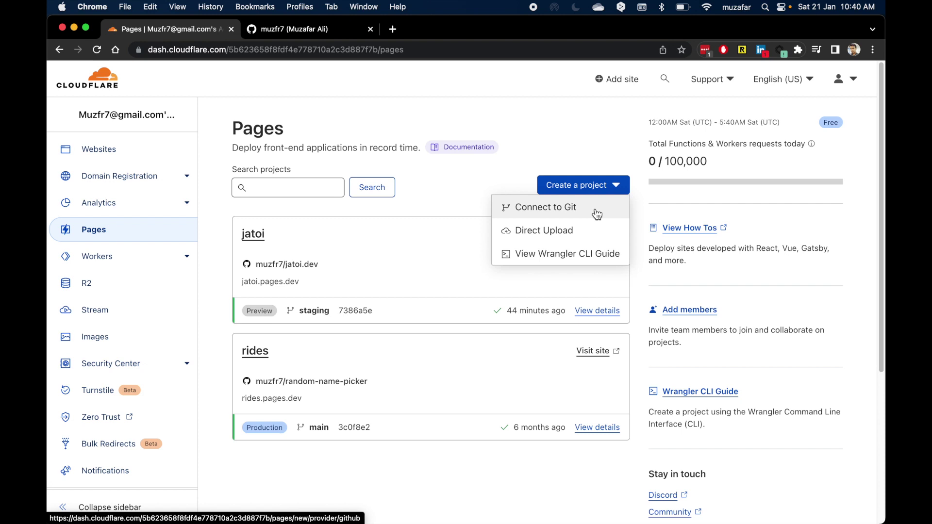
pyautogui.click(748, 205)
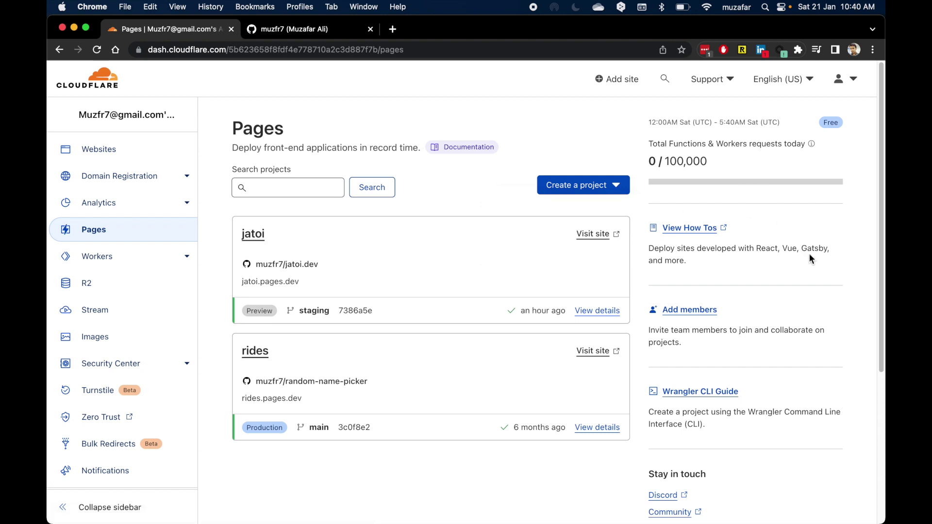
pyautogui.click(611, 185)
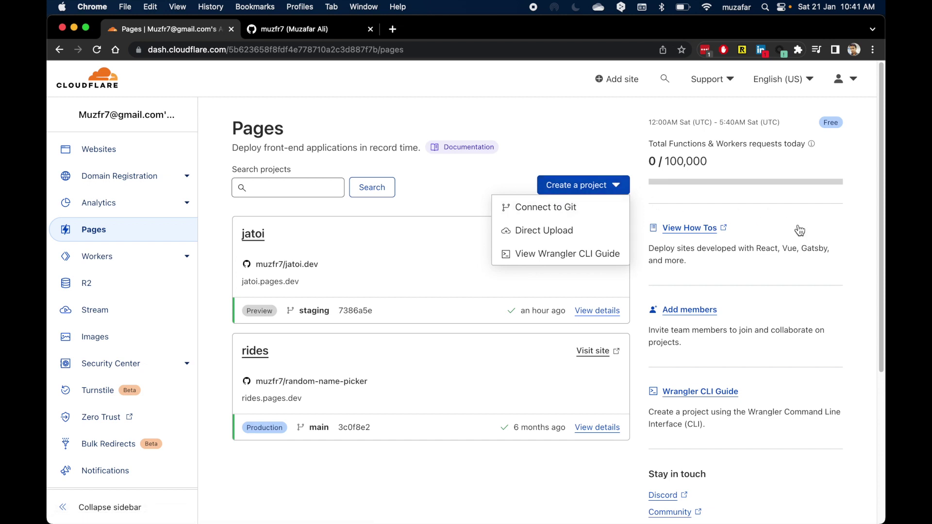
pyautogui.click(778, 227)
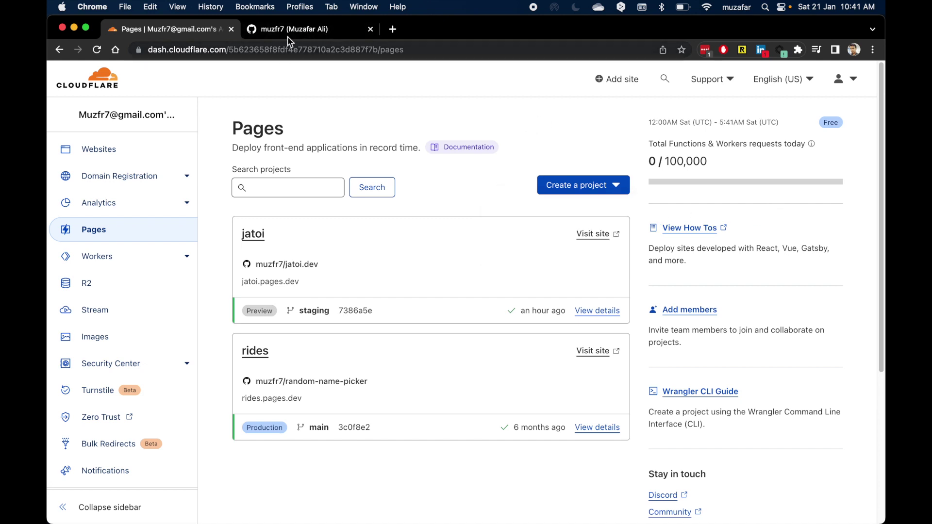
# - Switch to GitHub and create a new private repository named demo-project
pyautogui.click(342, 33)
pyautogui.click(416, 129)
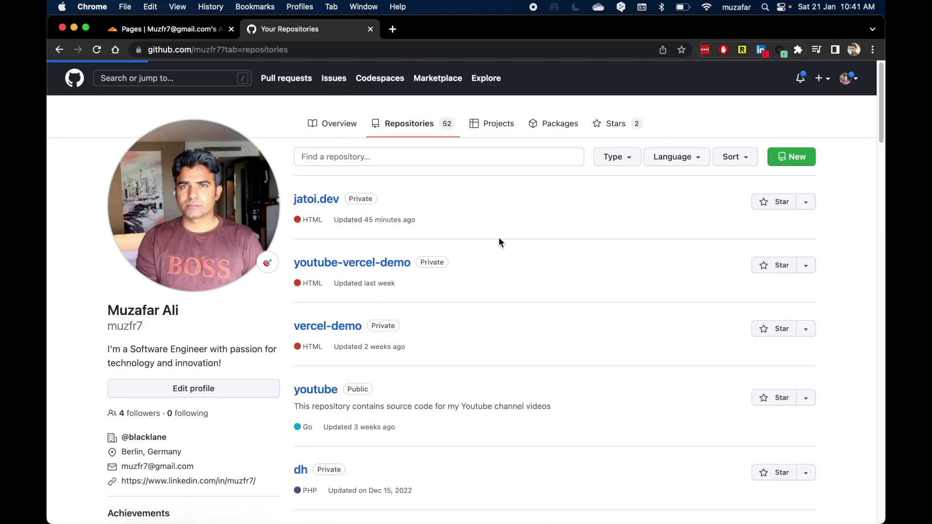
pyautogui.click(790, 158)
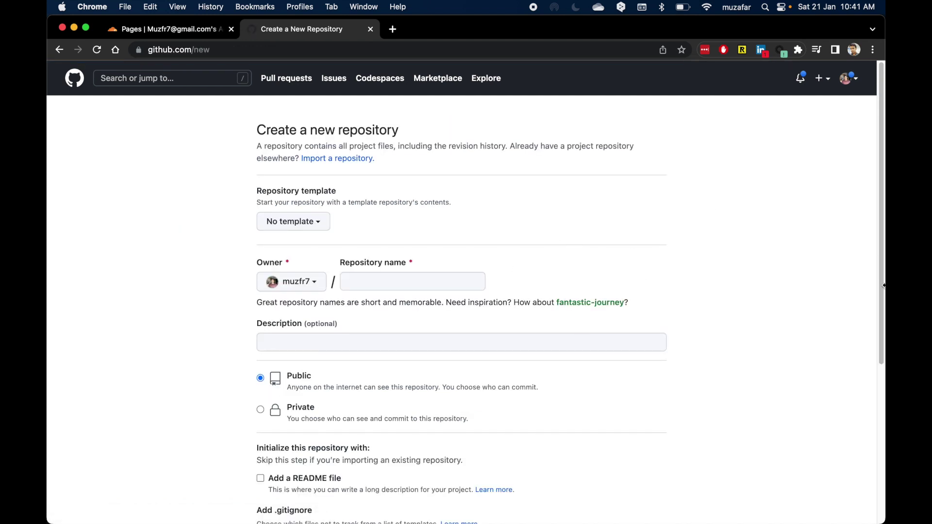
pyautogui.click(406, 281)
pyautogui.write('demo-project')
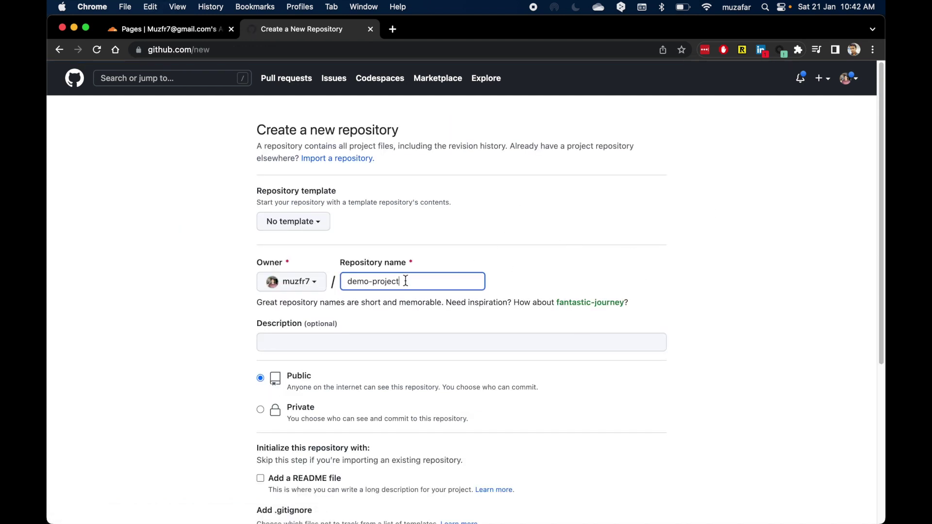
pyautogui.scroll(-5, 656, 310)
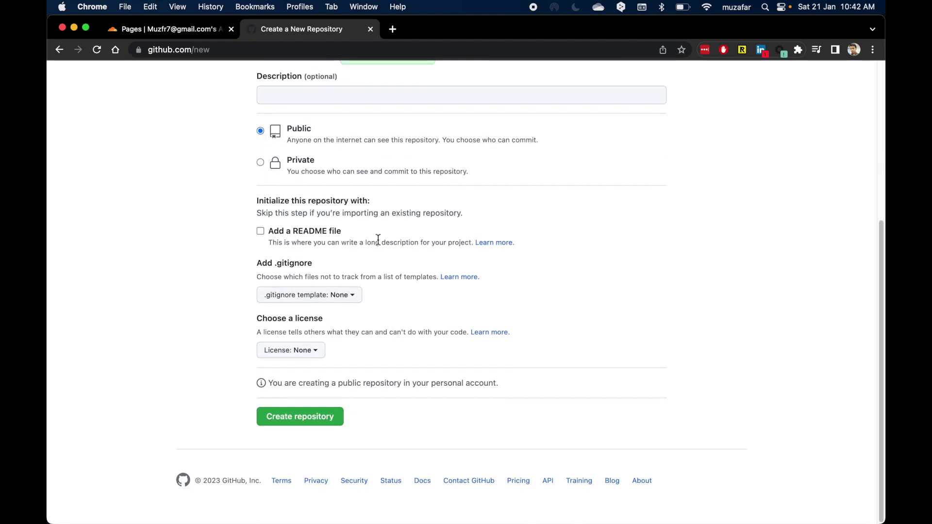
pyautogui.click(261, 170)
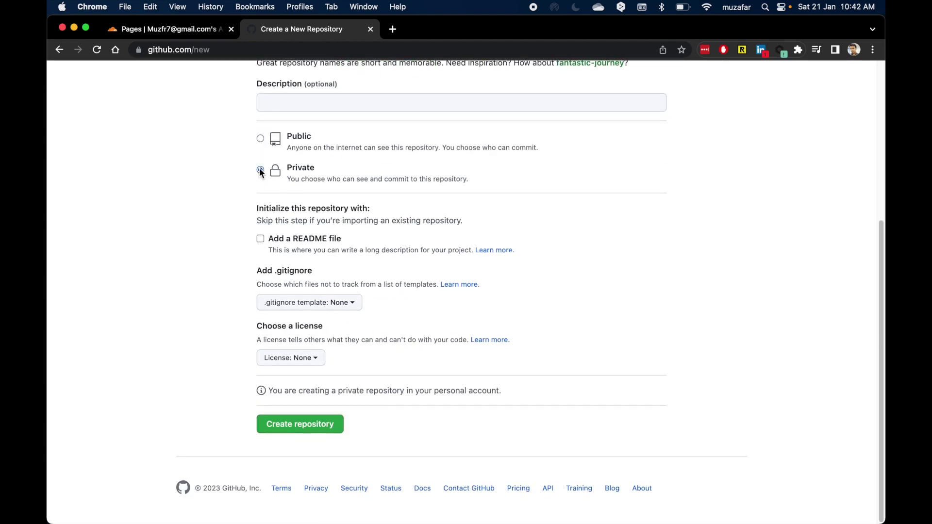
pyautogui.click(286, 428)
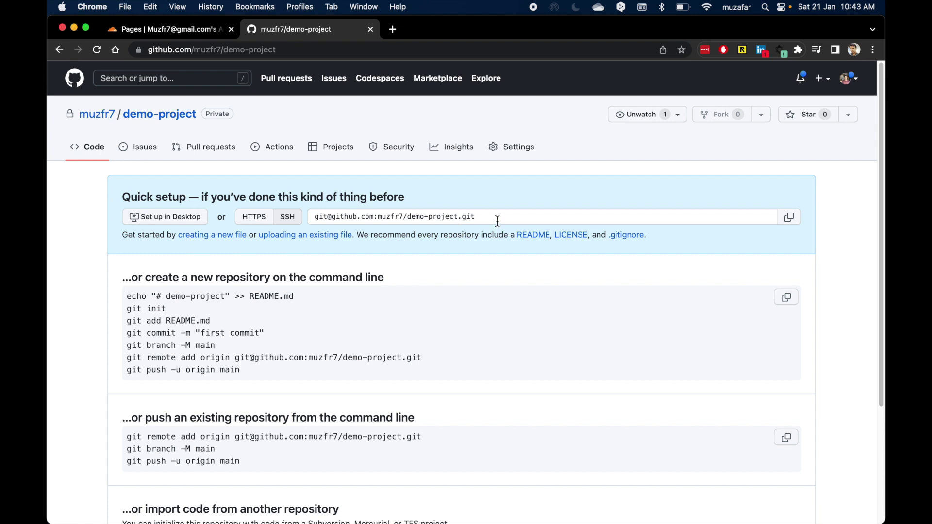
# - Start a new file named index.html in the empty demo-project repository
pyautogui.moveTo(474, 218); pyautogui.dragTo(308, 217)
pyautogui.click(452, 297)
pyautogui.click(209, 237)
pyautogui.write('index.html')
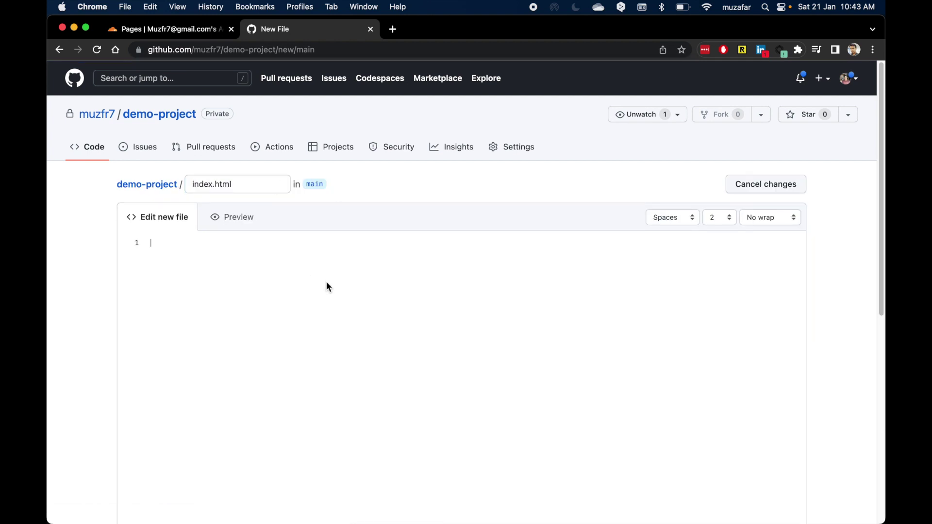
# - Copy the whole prepared Demo Project HTML from the other application and paste it into index.html, ending with a blank line
pyautogui.press('super+Tab')
pyautogui.press('super+Tab')
pyautogui.press('super+a')
pyautogui.press('super+c')
pyautogui.press('super+Tab')
pyautogui.press('super+v')
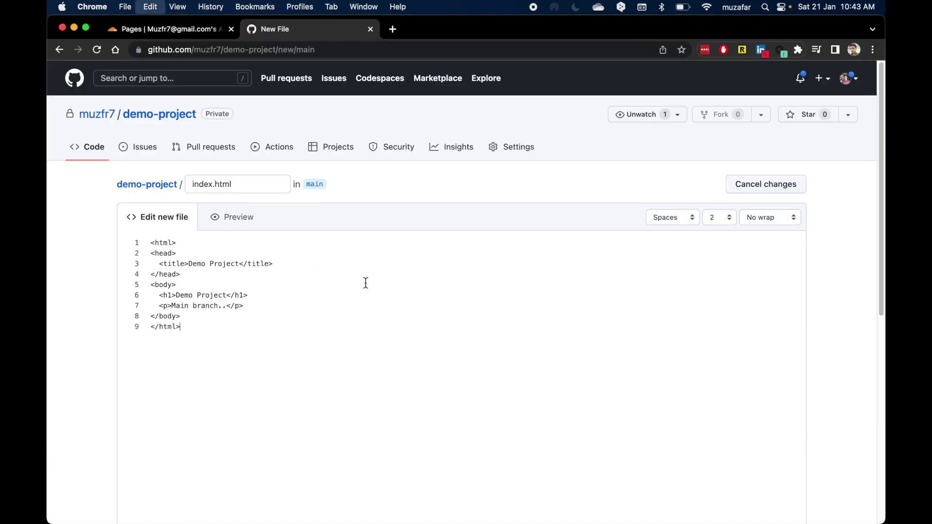
pyautogui.press('Return')
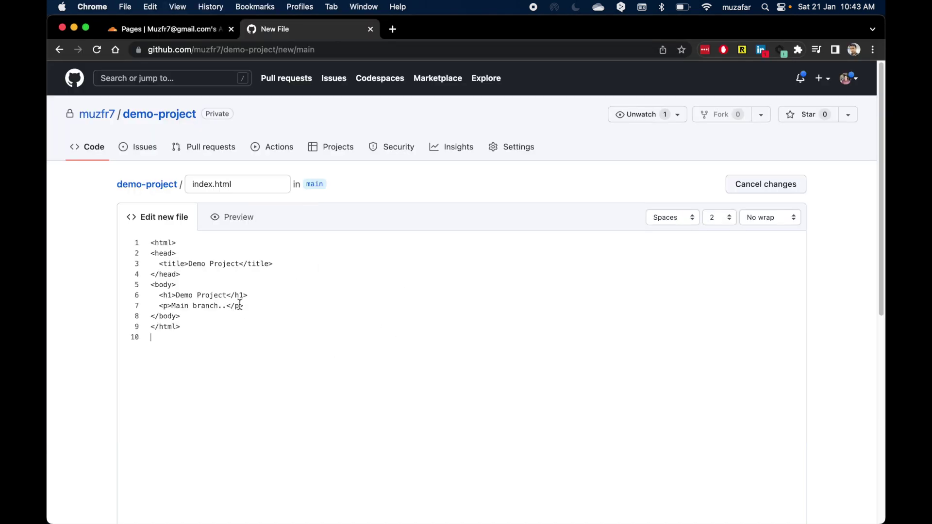
# - Check the title, heading and paragraph lines of index.html and commit the new file with the default commit message
pyautogui.moveTo(247, 295); pyautogui.dragTo(155, 295)
pyautogui.moveTo(280, 263); pyautogui.dragTo(163, 264)
pyautogui.click(254, 308)
pyautogui.moveTo(254, 309); pyautogui.dragTo(159, 308)
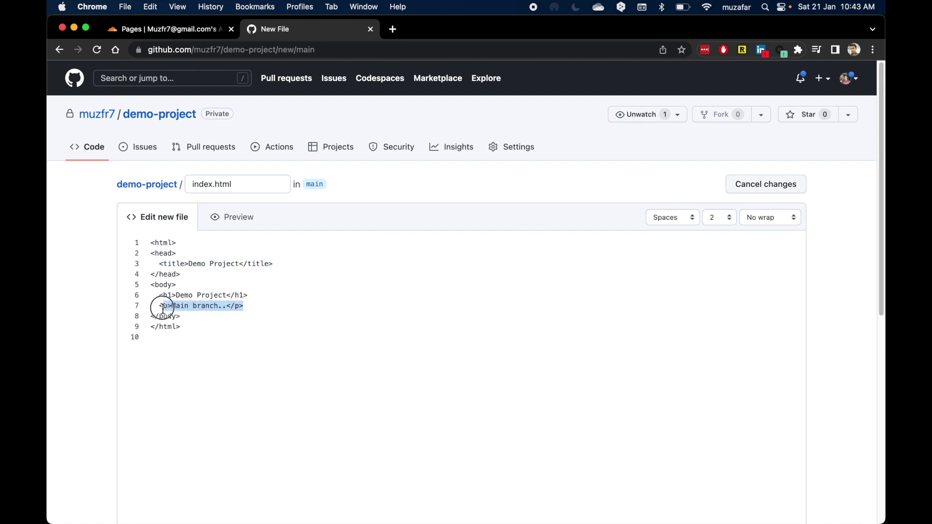
pyautogui.click(273, 305)
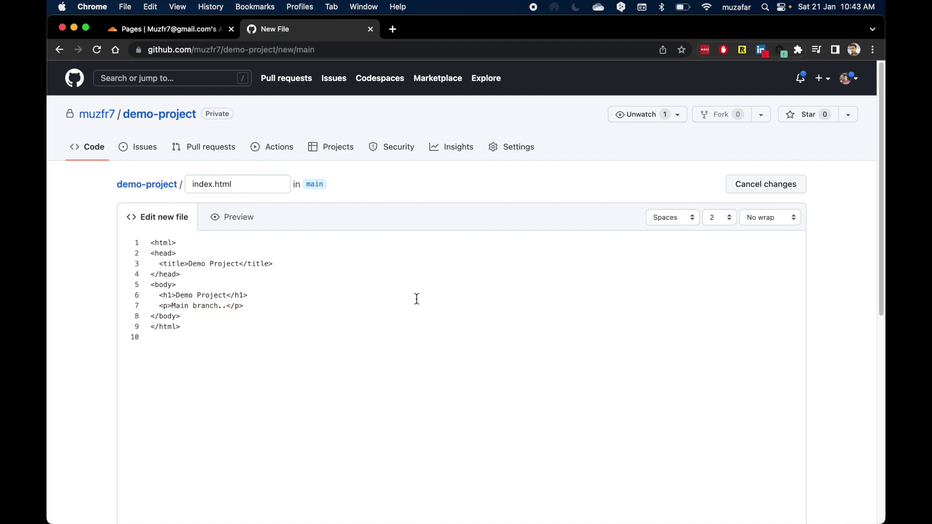
pyautogui.scroll(-10, 627, 369)
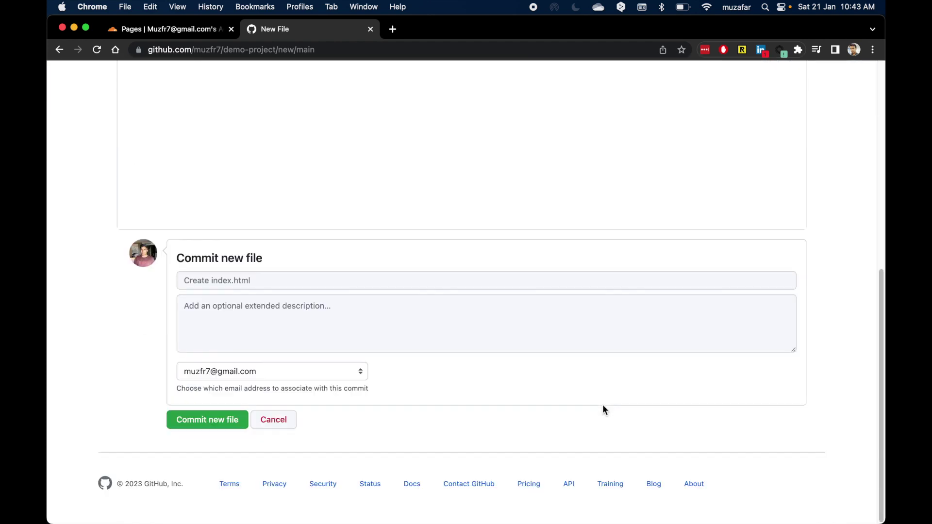
pyautogui.click(203, 423)
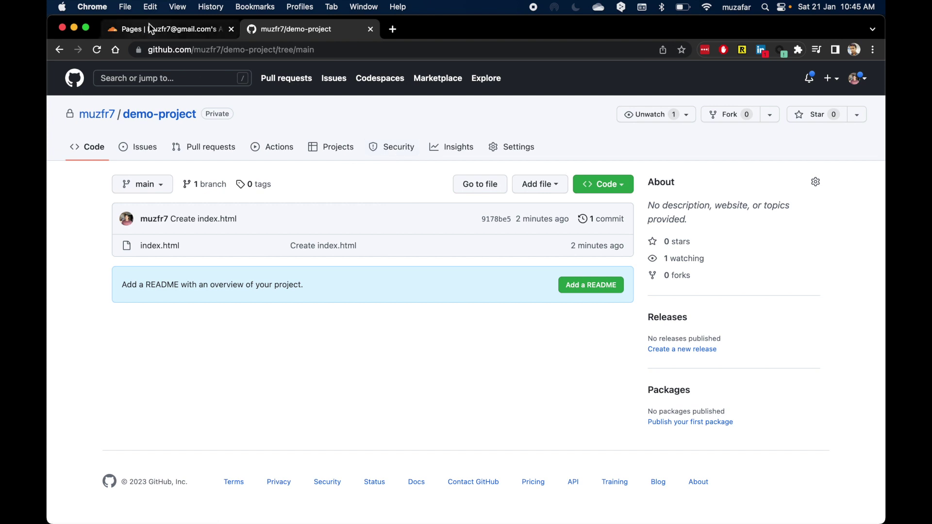
# - Switch to Cloudflare Pages and start a new project that connects to Git
pyautogui.click(153, 29)
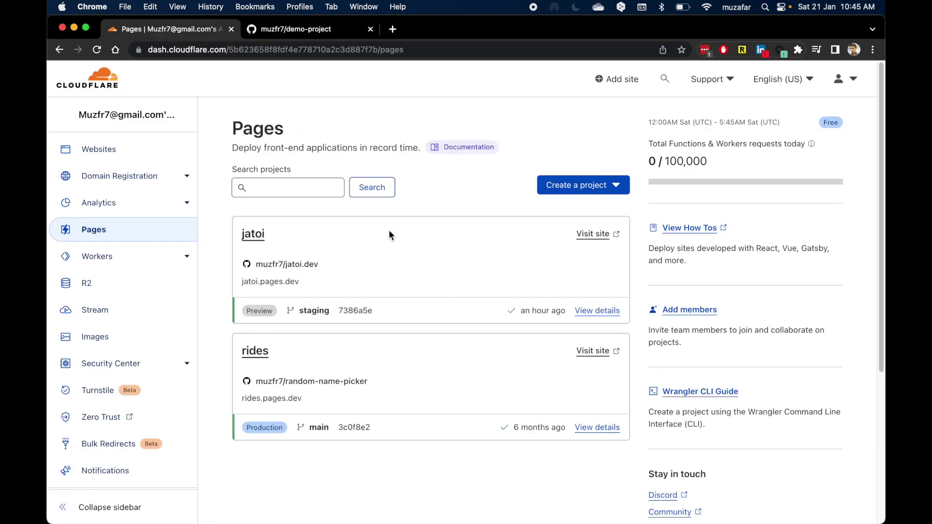
pyautogui.click(615, 188)
pyautogui.click(597, 212)
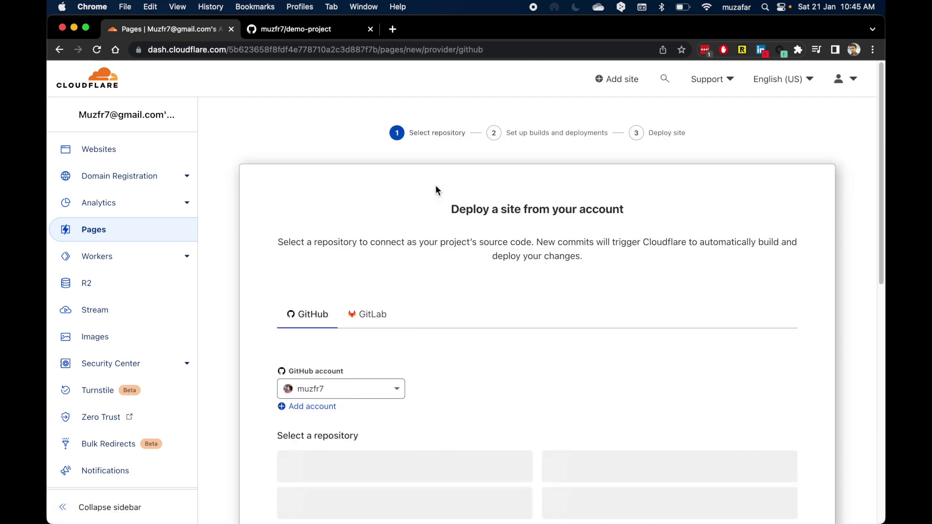
pyautogui.scroll(-5, 518, 323)
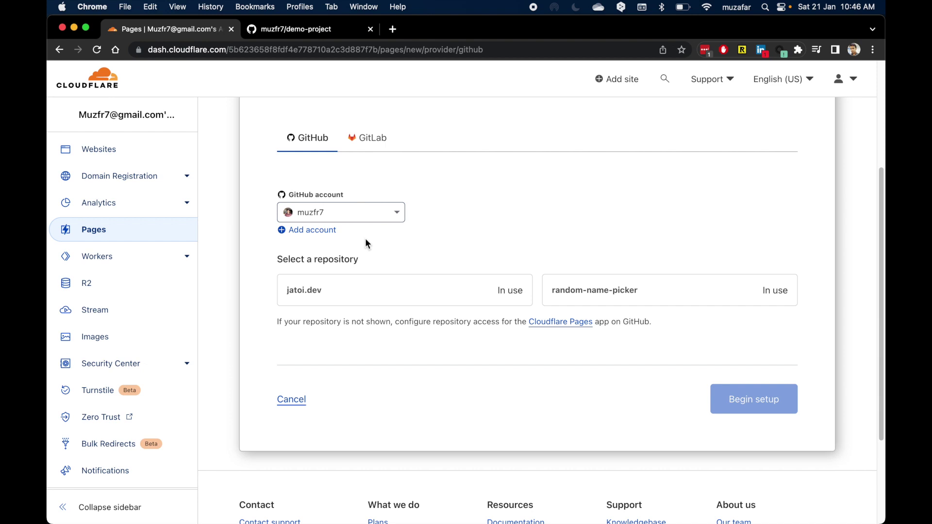
# - Try to add a GitHub account for Cloudflare Pages, choosing to configure the installation on the personal account
pyautogui.click(370, 214)
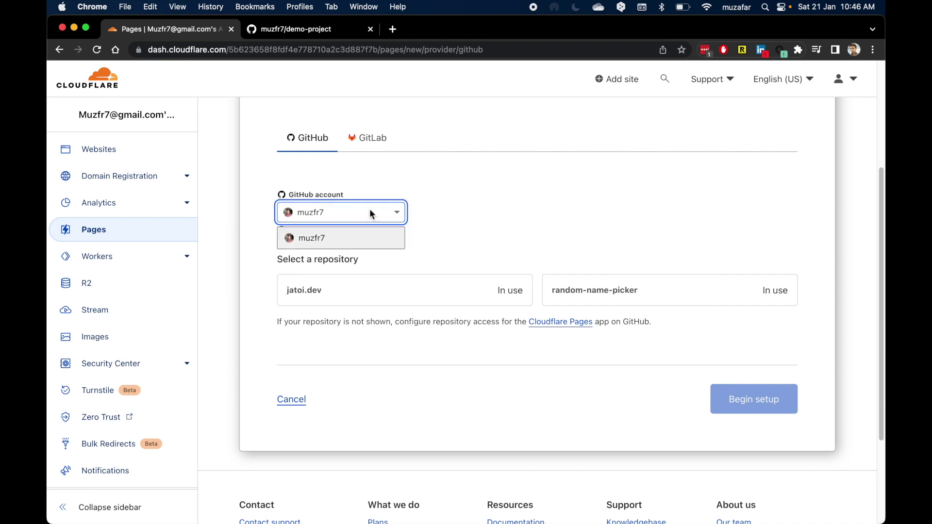
pyautogui.click(337, 241)
pyautogui.click(476, 215)
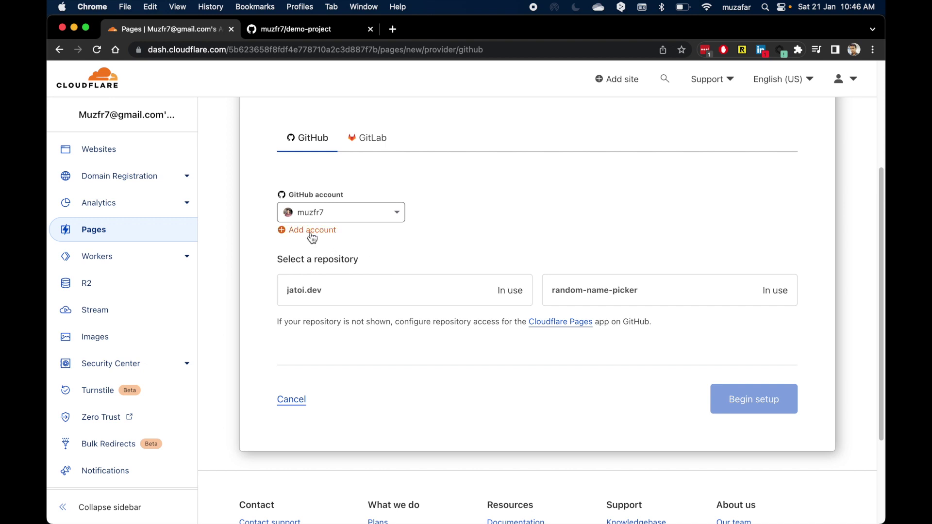
pyautogui.click(326, 237)
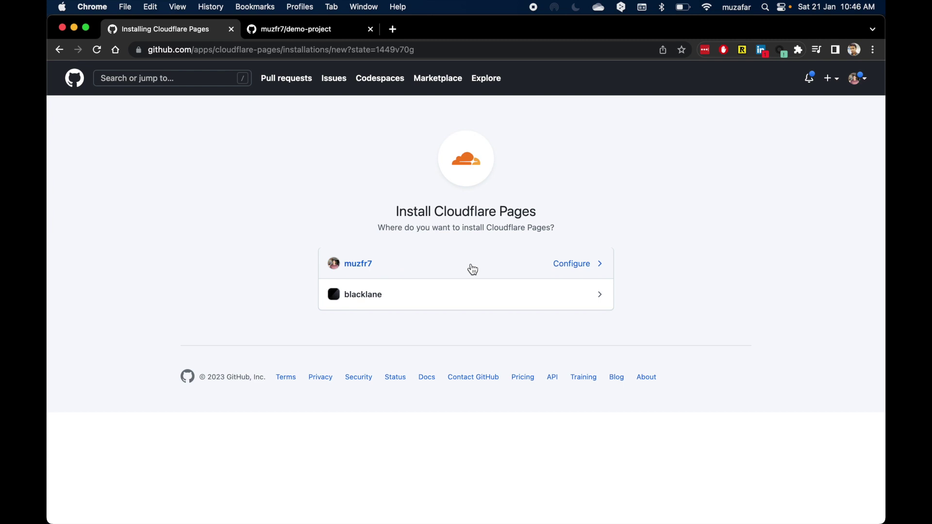
pyautogui.click(421, 263)
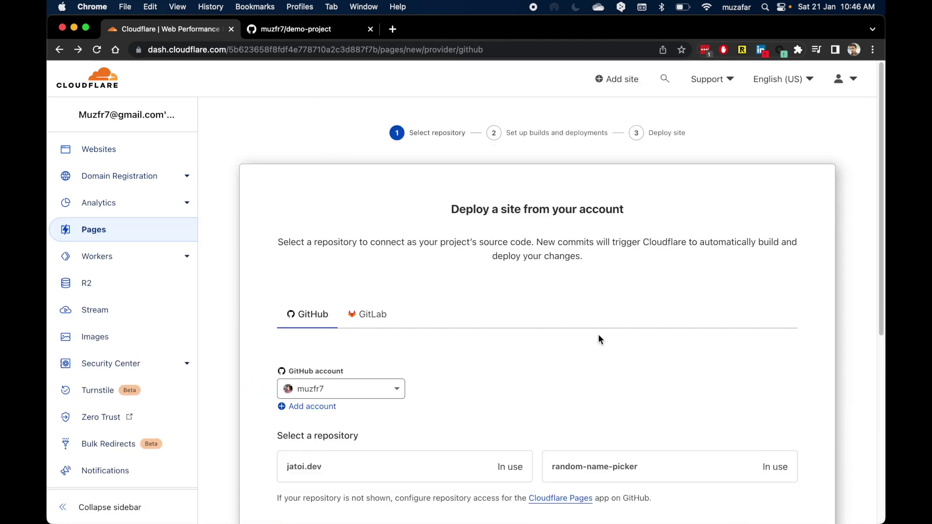
# - Examine the repositories offered for deployment and compare them with the demo-project repository on GitHub
pyautogui.scroll(-6, 564, 307)
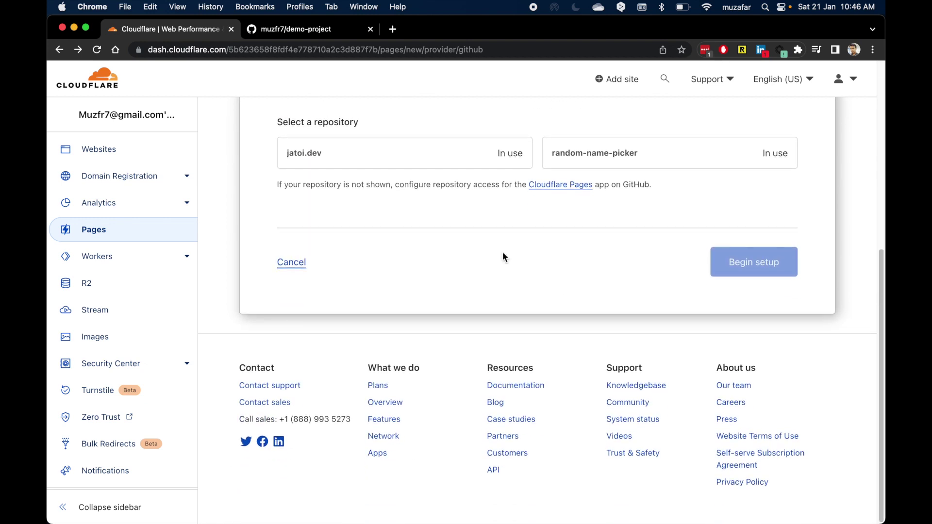
pyautogui.scroll(3, 503, 252)
pyautogui.scroll(2, 503, 256)
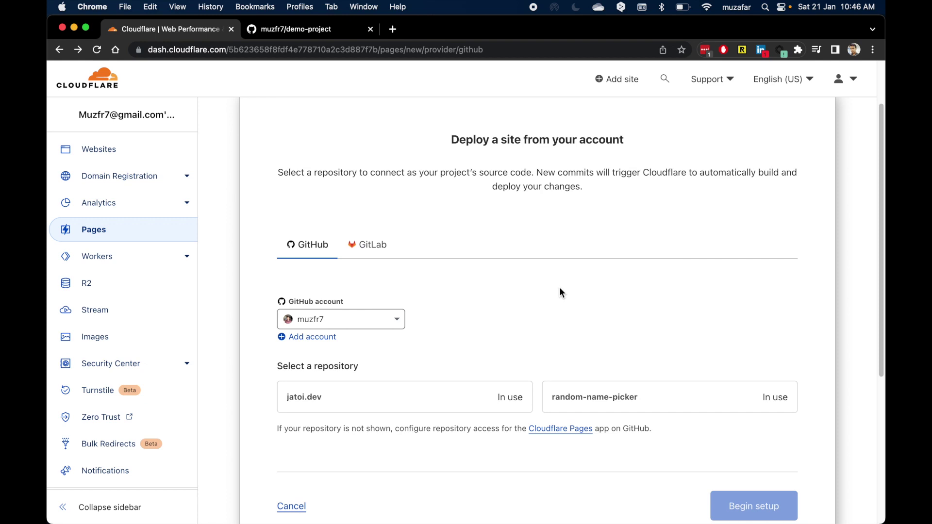
pyautogui.scroll(-2, 559, 292)
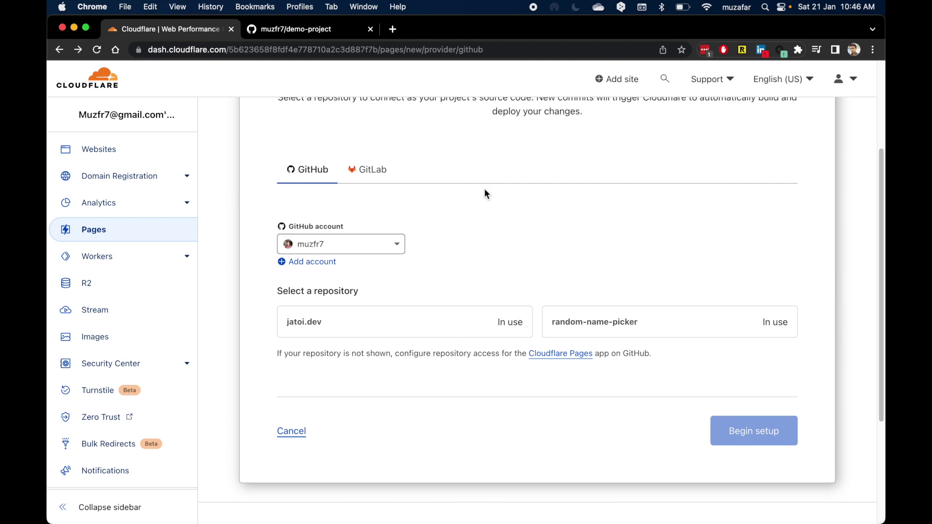
pyautogui.click(308, 30)
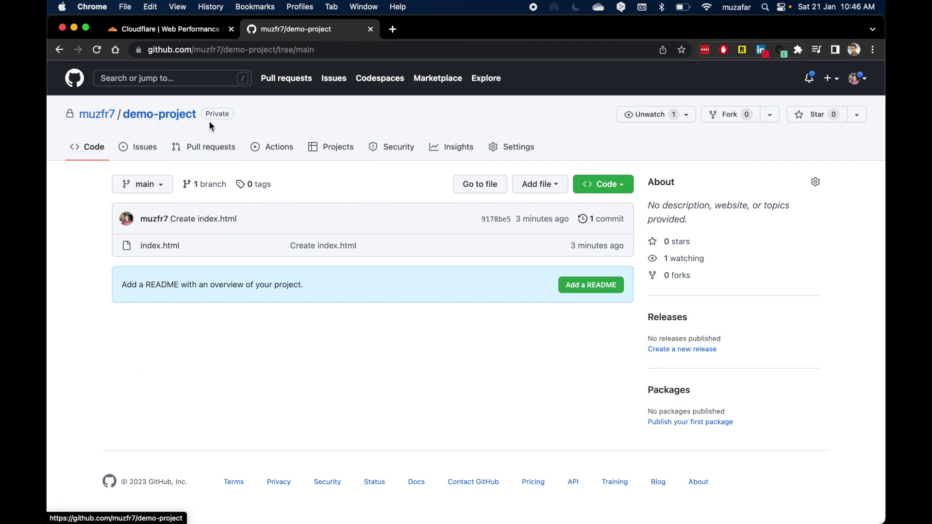
# - Return to Cloudflare's repository selection and open the repository access configuration of the Cloudflare Pages app on GitHub
pyautogui.click(184, 29)
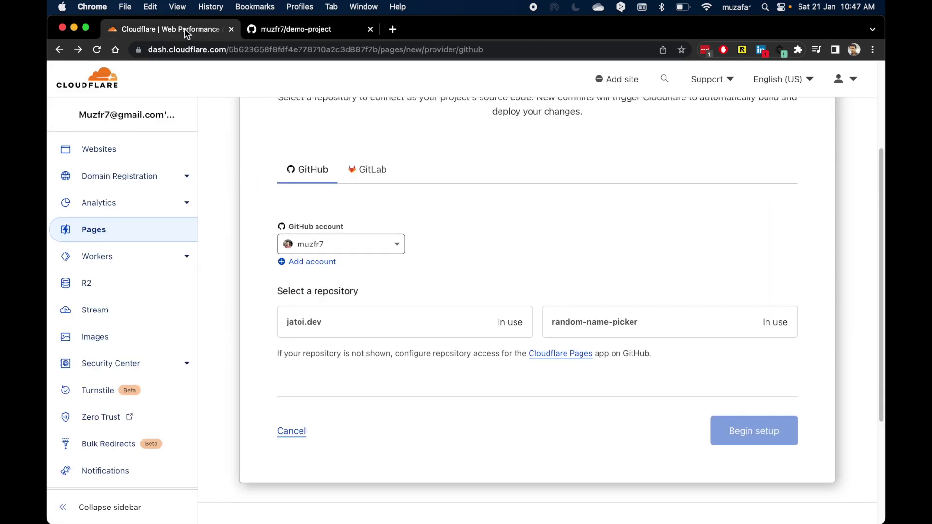
pyautogui.scroll(5, 482, 234)
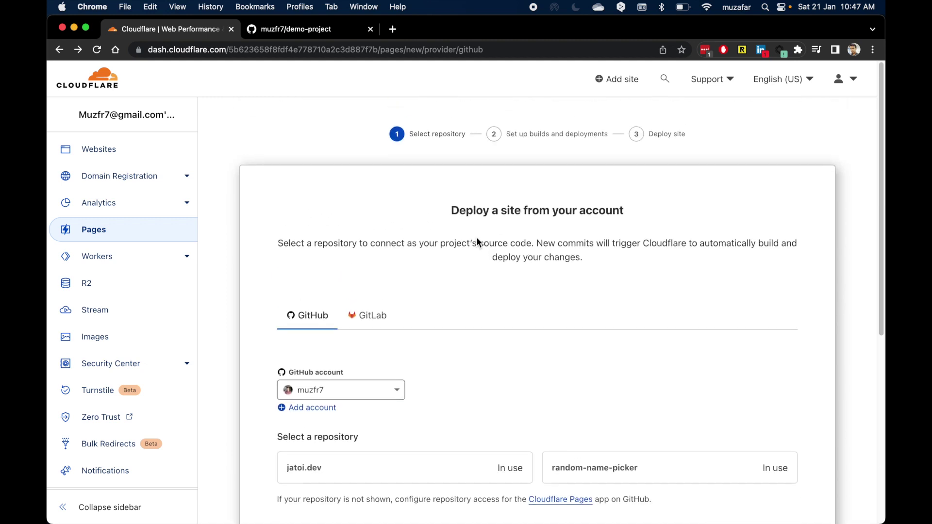
pyautogui.moveTo(620, 210); pyautogui.dragTo(449, 209)
pyautogui.click(532, 244)
pyautogui.scroll(-2, 532, 242)
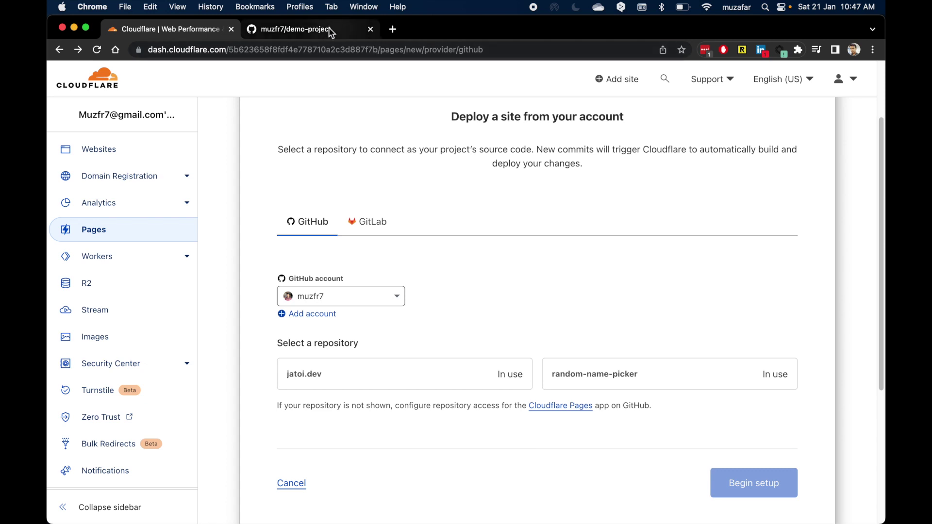
pyautogui.click(555, 407)
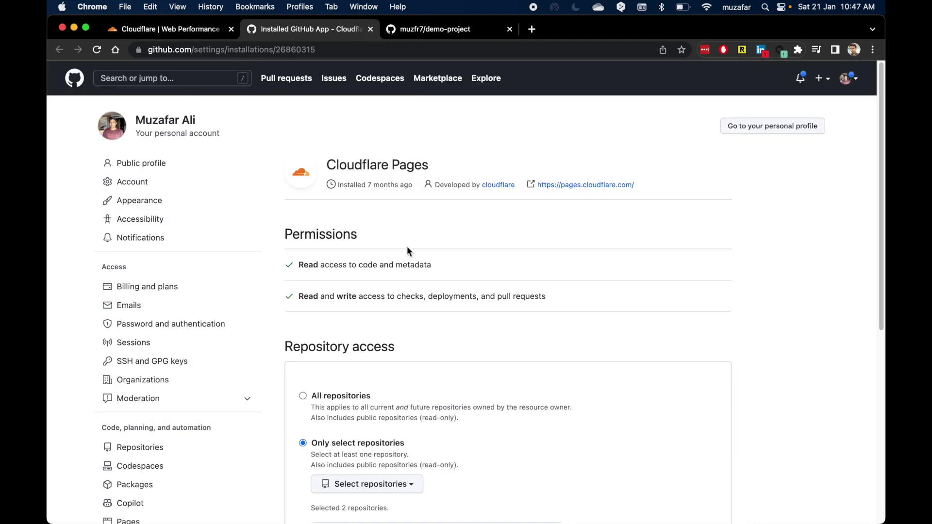
# - Examine the Cloudflare Pages app's permissions, its currently selected repositories and the all-repositories access option
pyautogui.scroll(-10, 410, 288)
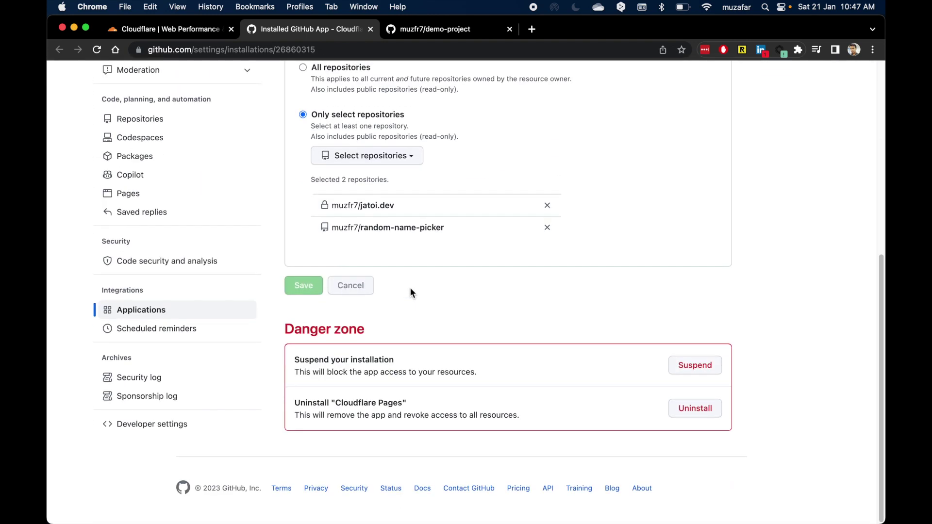
pyautogui.scroll(10, 409, 288)
pyautogui.moveTo(433, 162); pyautogui.dragTo(323, 162)
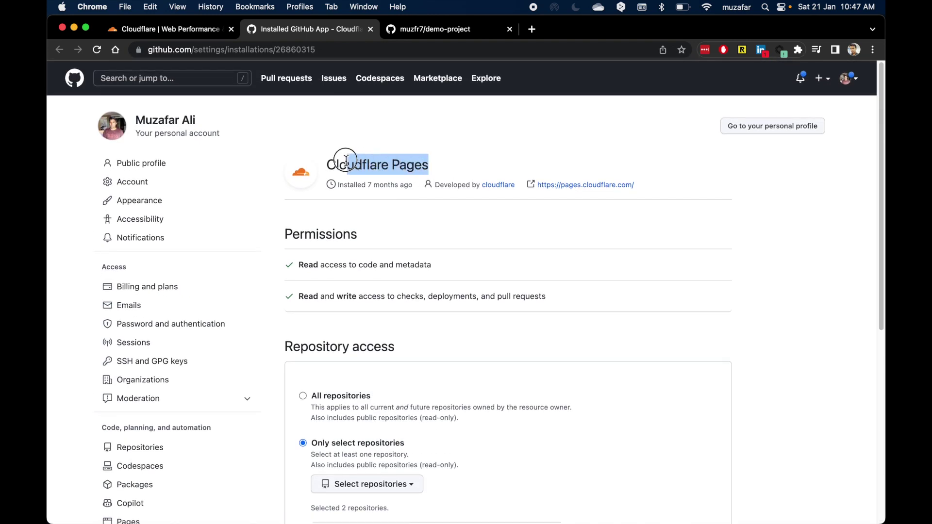
pyautogui.click(502, 234)
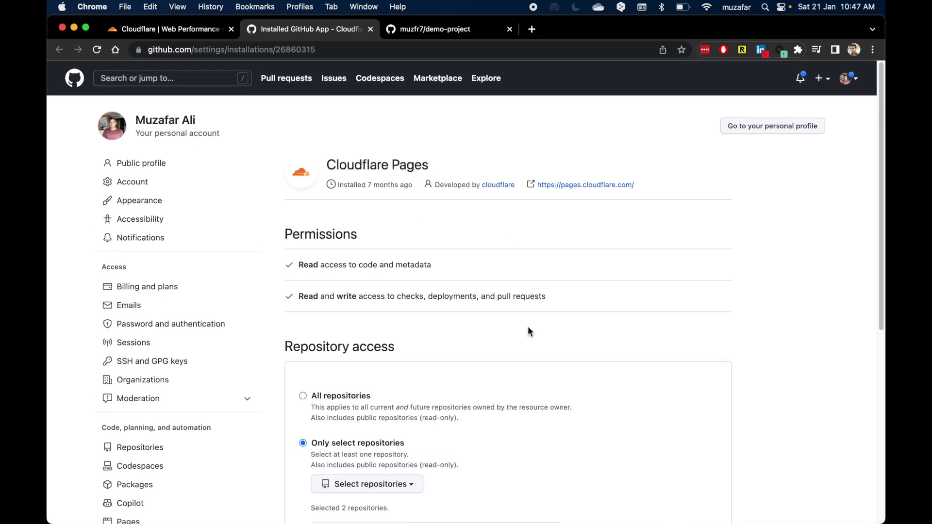
pyautogui.scroll(-8, 527, 328)
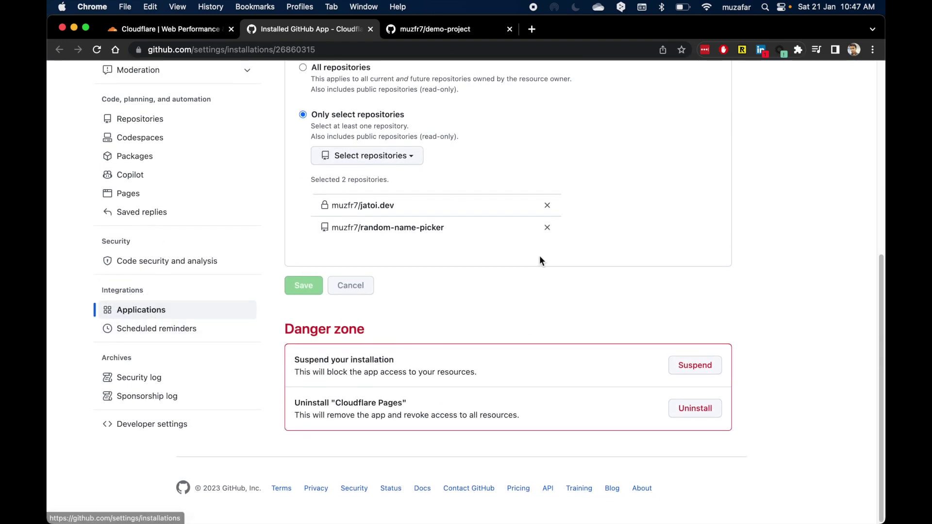
pyautogui.scroll(2, 540, 258)
pyautogui.moveTo(404, 309); pyautogui.dragTo(332, 304)
pyautogui.moveTo(447, 328); pyautogui.dragTo(323, 329)
pyautogui.click(407, 345)
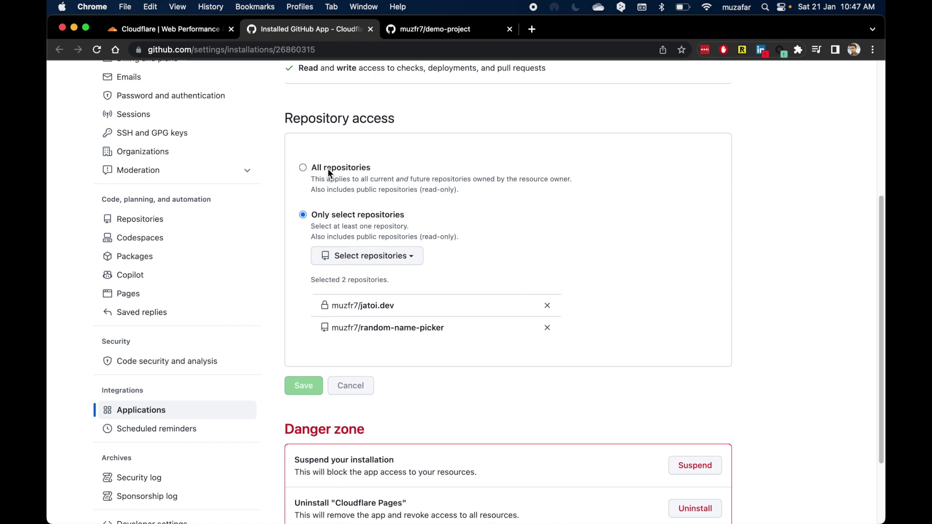
pyautogui.moveTo(316, 169); pyautogui.dragTo(371, 167)
pyautogui.click(457, 124)
# - Find demo-project, add it to the repositories Cloudflare Pages may access, and save the access settings
pyautogui.click(410, 259)
pyautogui.write('demo')
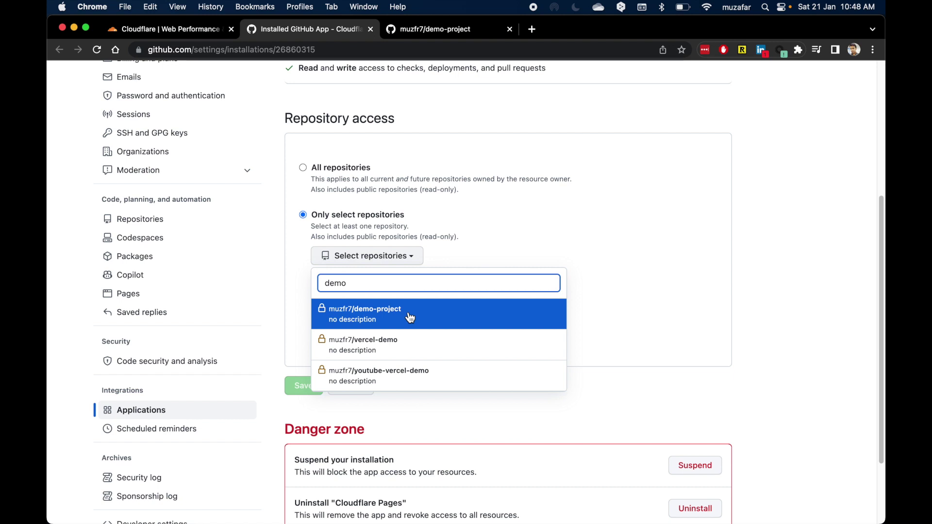
pyautogui.click(409, 316)
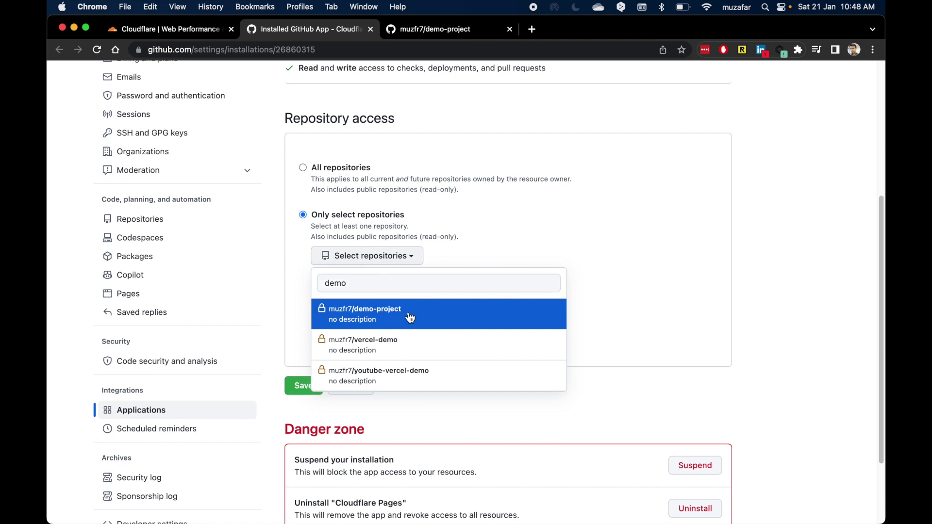
pyautogui.click(305, 410)
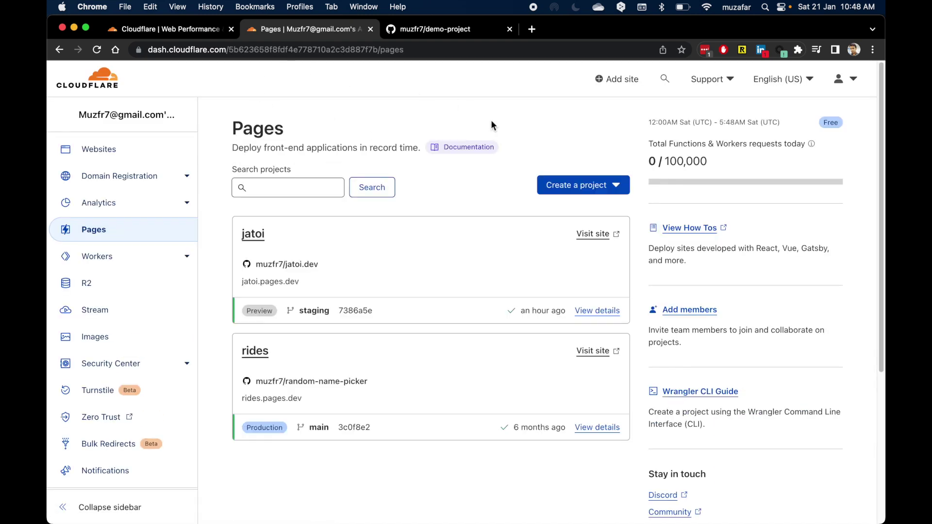
# - Close the extra Pages overview and begin the deployment setup with the demo-project repository
pyautogui.click(371, 30)
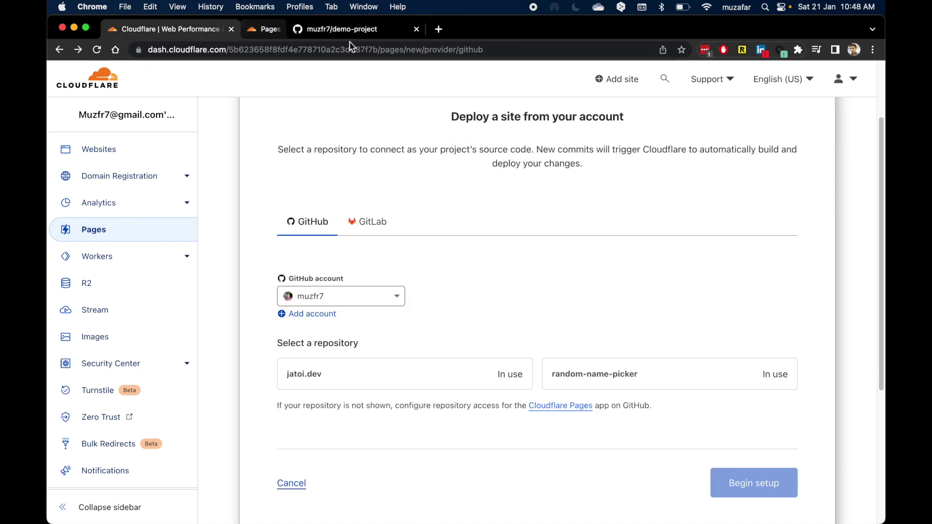
pyautogui.scroll(-5, 345, 200)
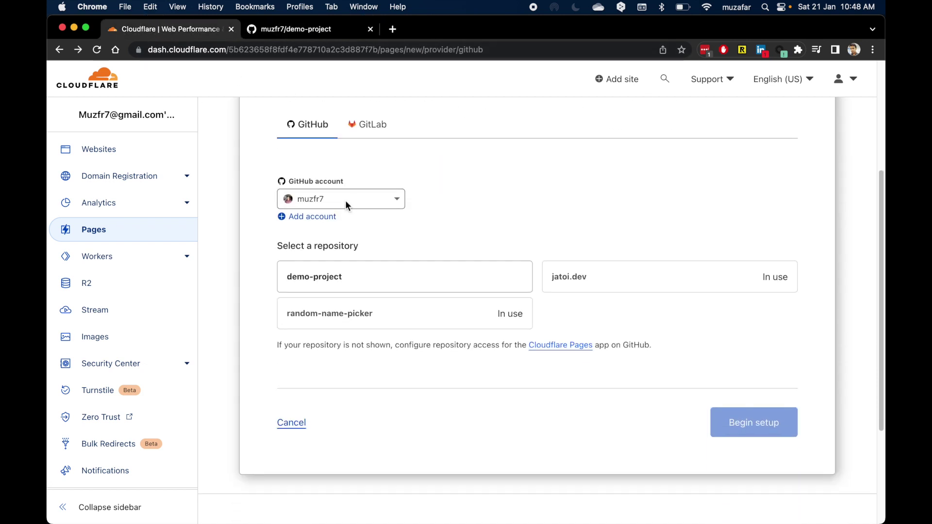
pyautogui.scroll(3, 437, 301)
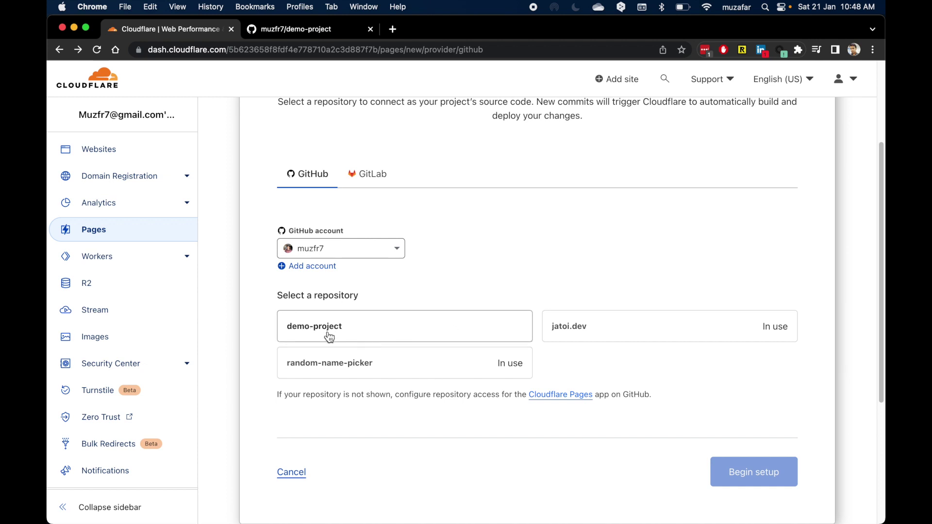
pyautogui.click(377, 329)
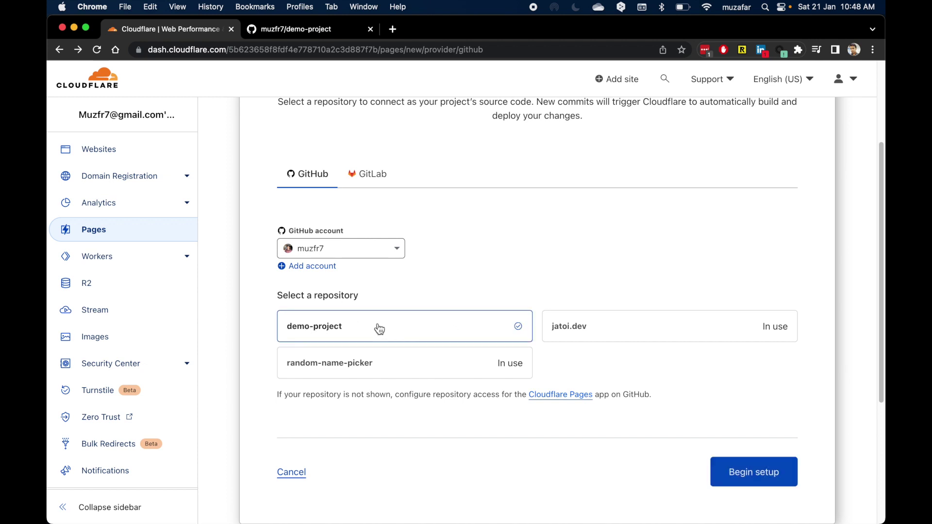
pyautogui.click(758, 479)
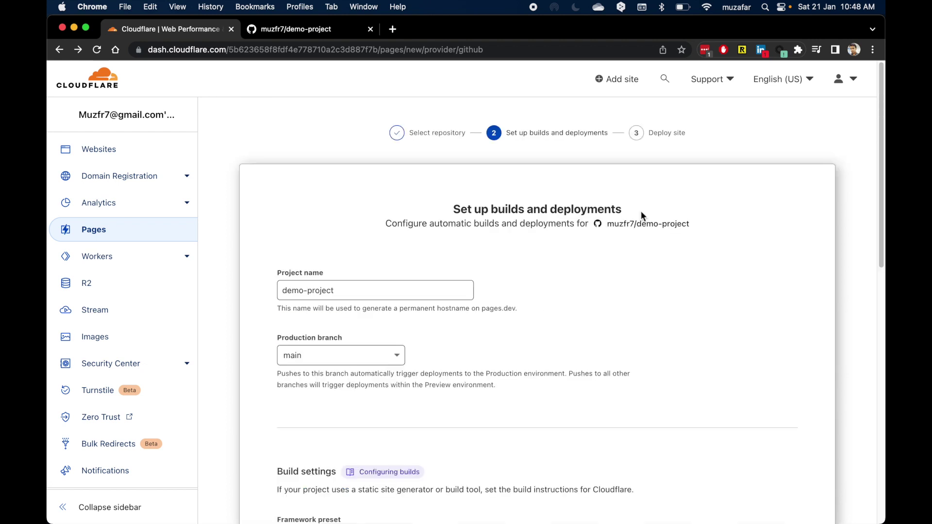
# - Examine the prefilled project name and the pages.dev address generated from it
pyautogui.scroll(-3, 665, 291)
pyautogui.click(336, 193)
pyautogui.press('Left')
pyautogui.press('Left')
pyautogui.press('Left')
pyautogui.press('Left')
pyautogui.moveTo(345, 194); pyautogui.dragTo(255, 196)
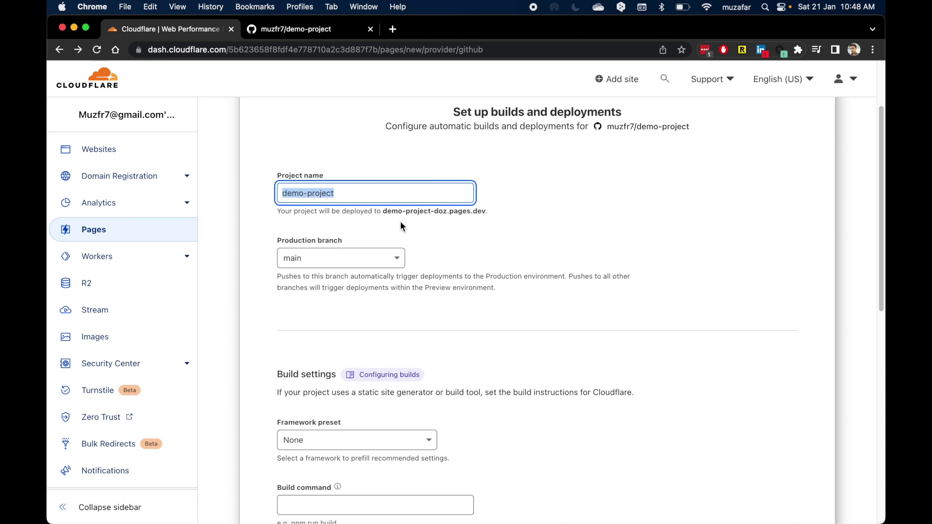
pyautogui.moveTo(486, 212); pyautogui.dragTo(383, 216)
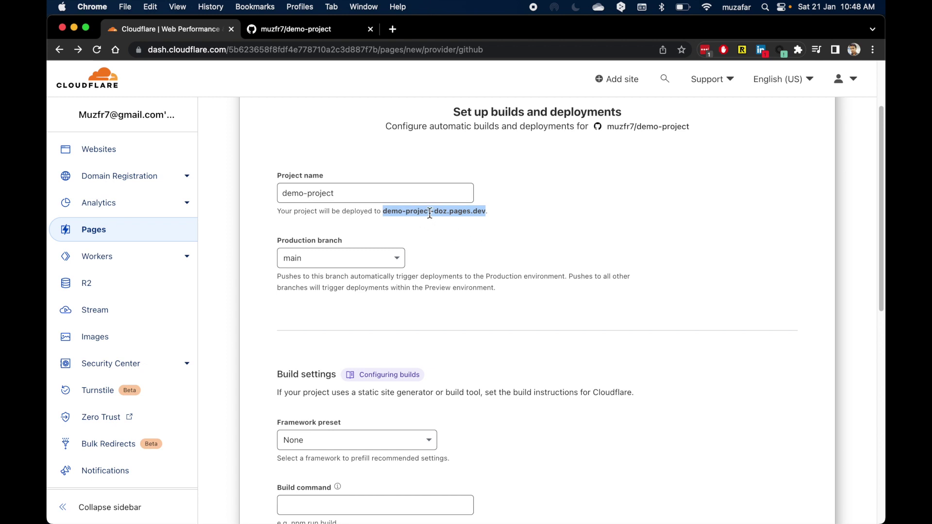
pyautogui.click(353, 194)
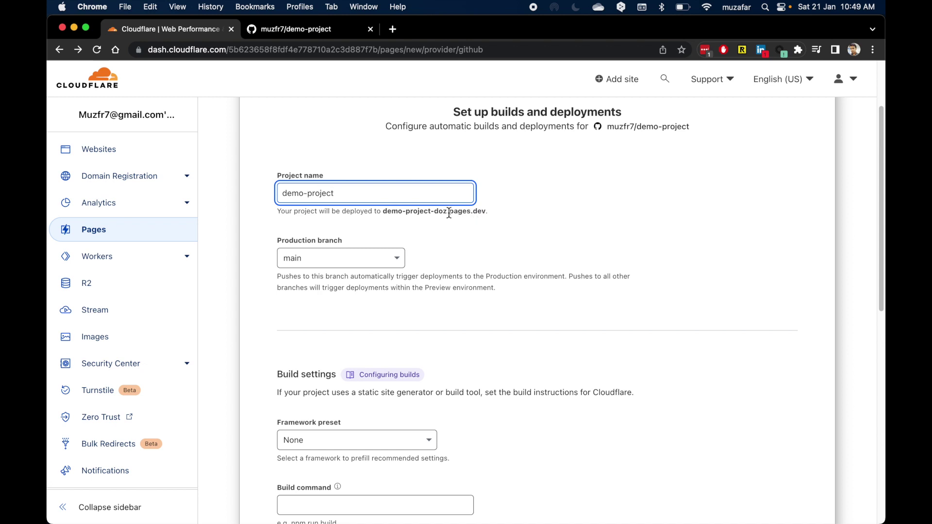
pyautogui.moveTo(449, 212)
pyautogui.mouseDown()
pyautogui.moveTo(486, 211)
pyautogui.moveTo(447, 211)
pyautogui.mouseUp()
pyautogui.click(418, 196)
pyautogui.press('super+a')
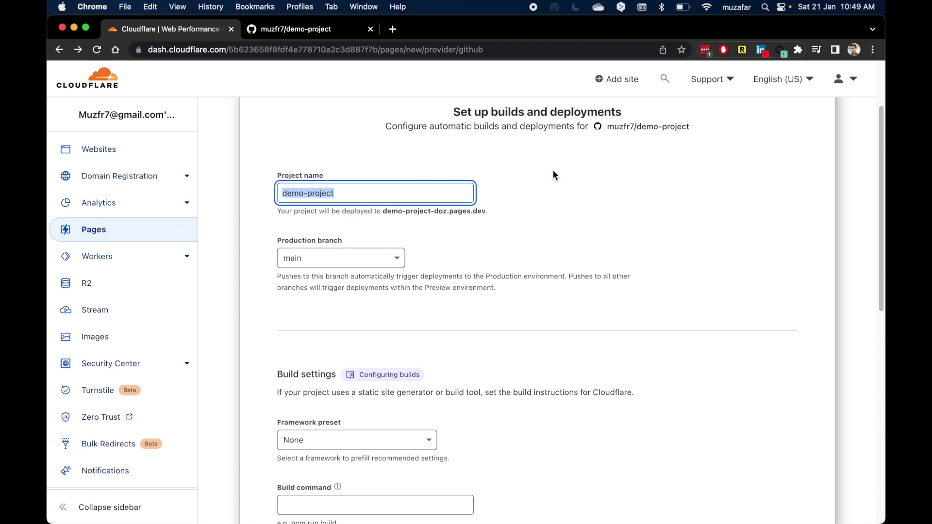
pyautogui.click(438, 220)
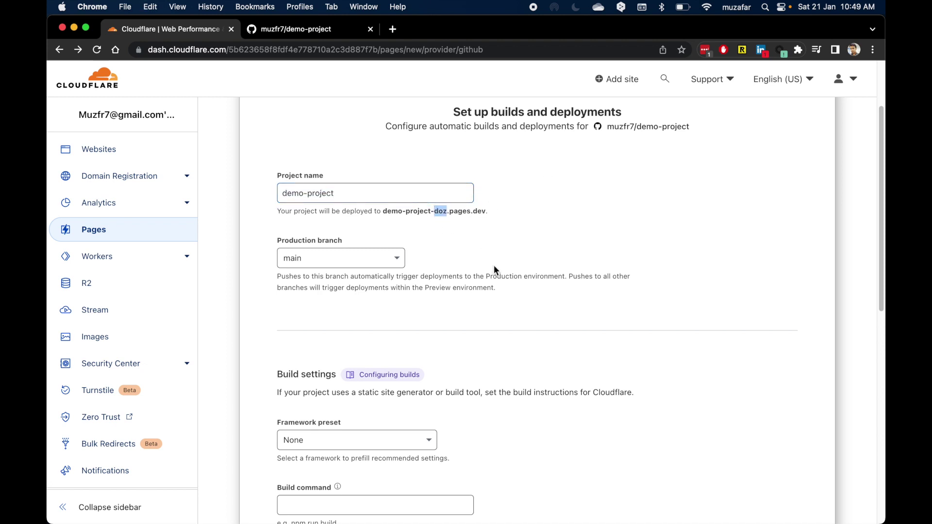
# - Try the account owner's hyphenated name as the project name and check the resulting pages.dev address
pyautogui.click(373, 193)
pyautogui.press('super+a')
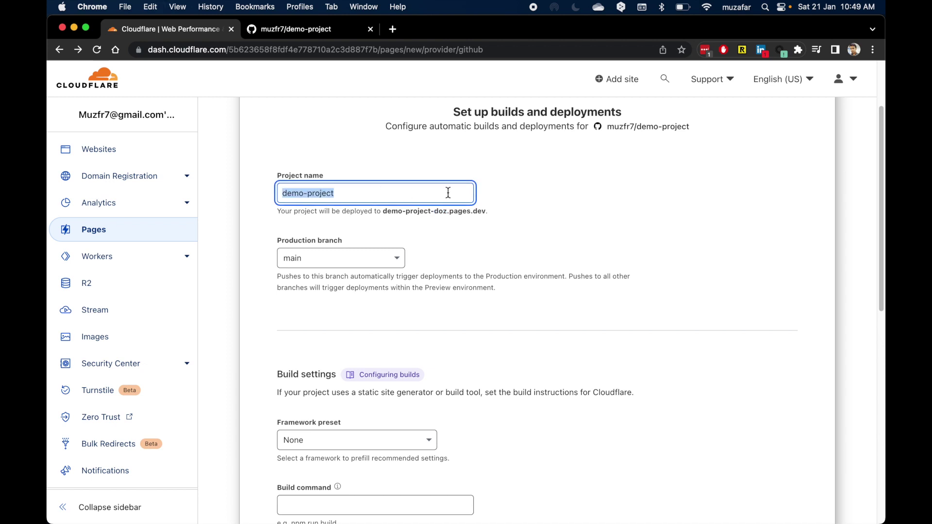
pyautogui.write('muzafar-jatoi')
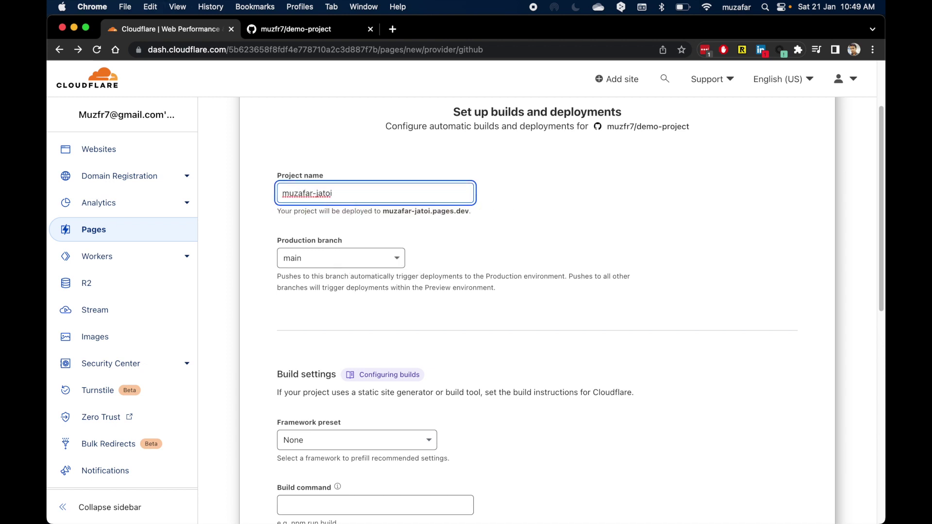
pyautogui.click(432, 227)
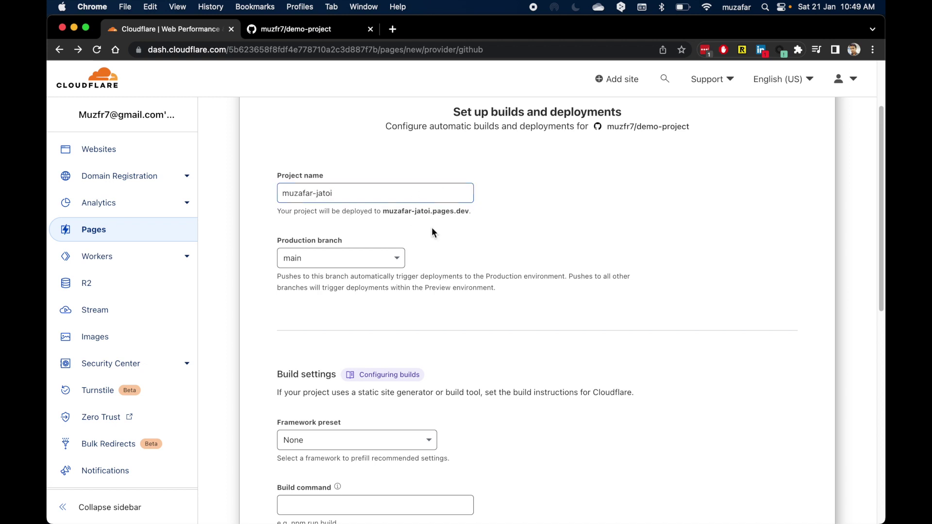
pyautogui.moveTo(430, 214); pyautogui.dragTo(382, 213)
pyautogui.click(448, 224)
pyautogui.moveTo(349, 192); pyautogui.dragTo(275, 192)
pyautogui.click(473, 216)
# - Set the project name to demo-project and check the pages.dev address generated for it
pyautogui.moveTo(347, 201); pyautogui.dragTo(232, 183)
pyautogui.write('demo-')
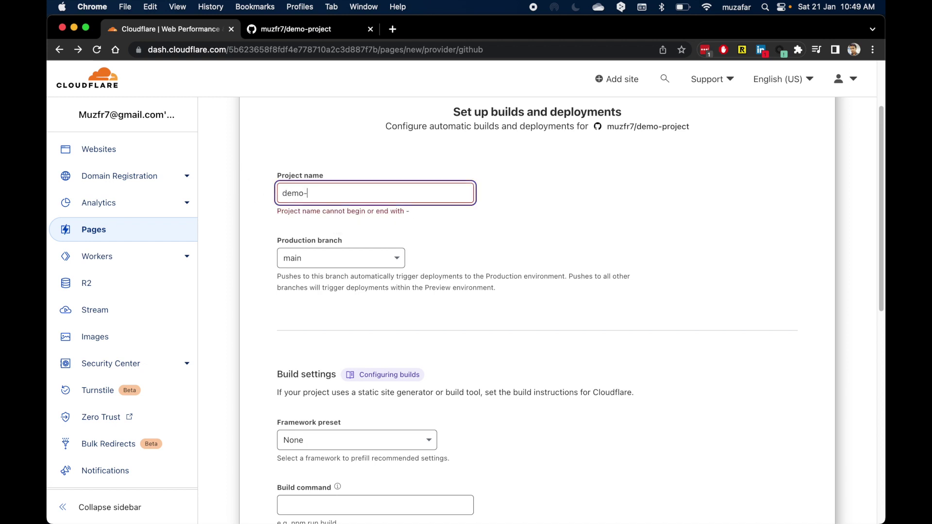
pyautogui.write('project')
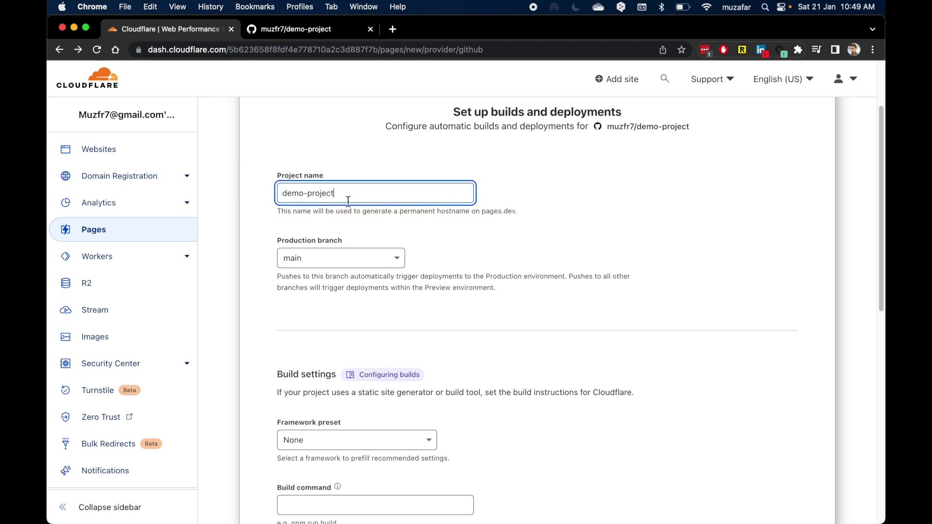
pyautogui.click(443, 226)
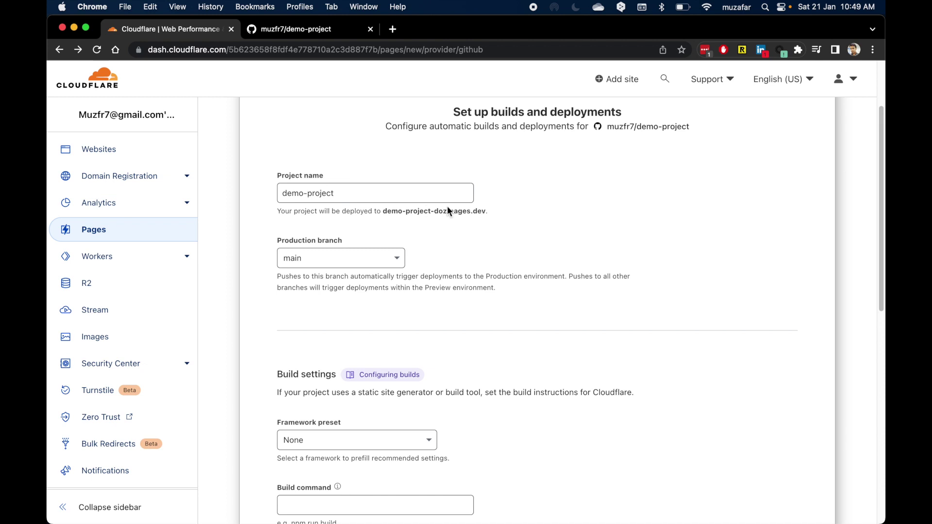
pyautogui.doubleClick(442, 210)
pyautogui.click(474, 252)
pyautogui.scroll(-3, 502, 261)
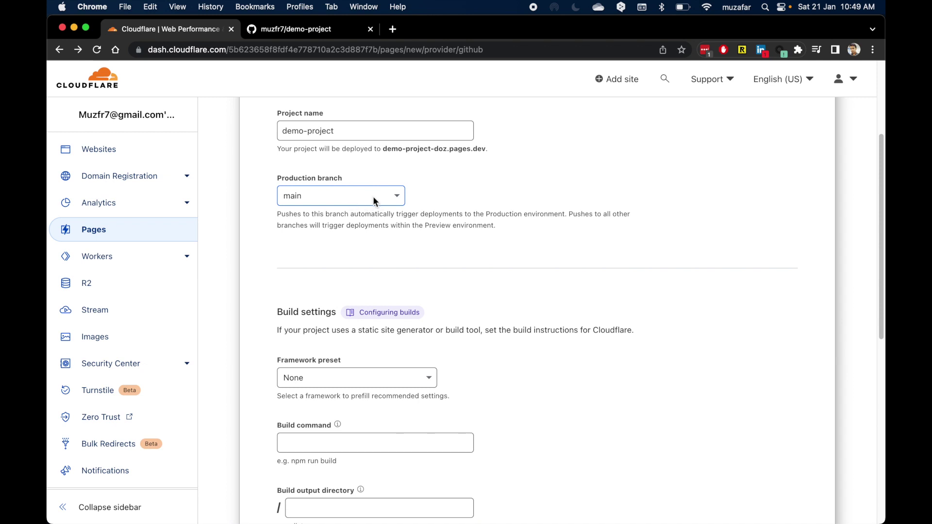
pyautogui.click(488, 147)
pyautogui.moveTo(487, 147); pyautogui.dragTo(387, 148)
pyautogui.click(410, 175)
# - Compare the production branch choices with the branches of the demo-project repository on GitHub
pyautogui.click(343, 194)
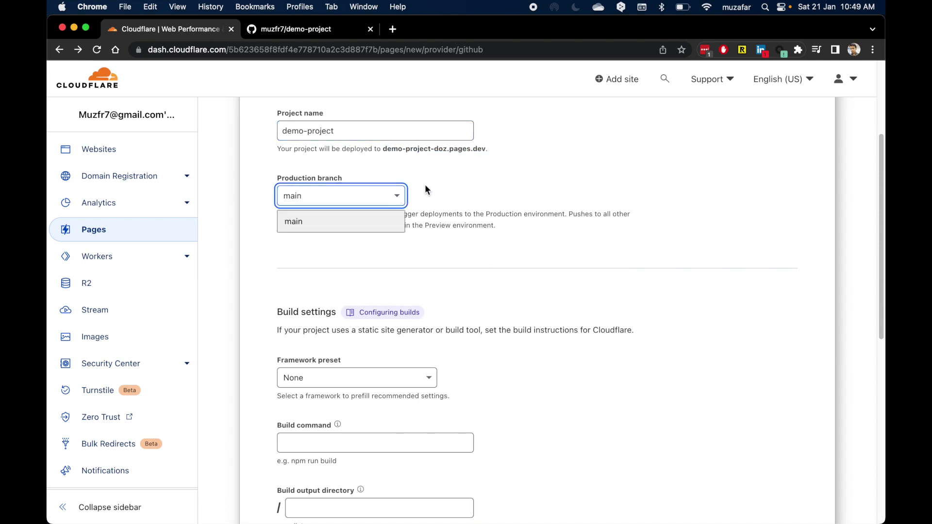
pyautogui.click(293, 29)
pyautogui.click(138, 183)
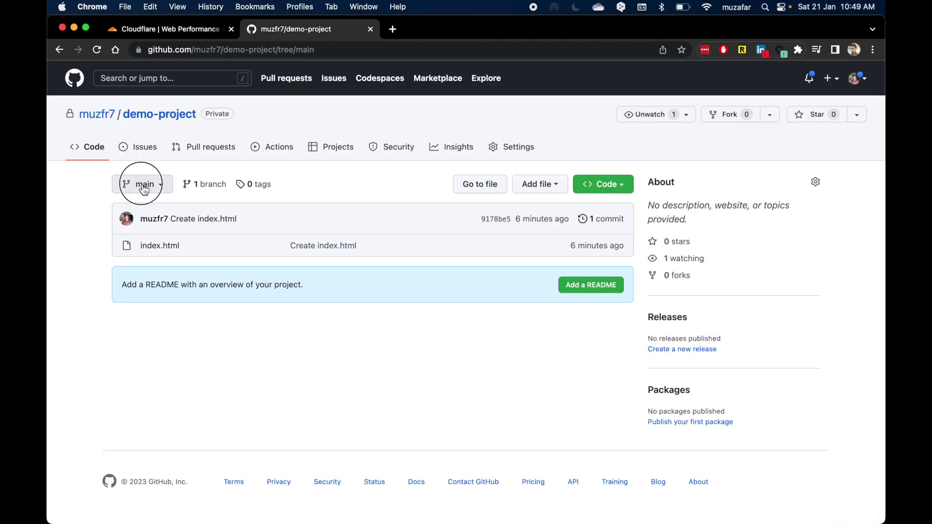
pyautogui.click(139, 183)
pyautogui.click(185, 30)
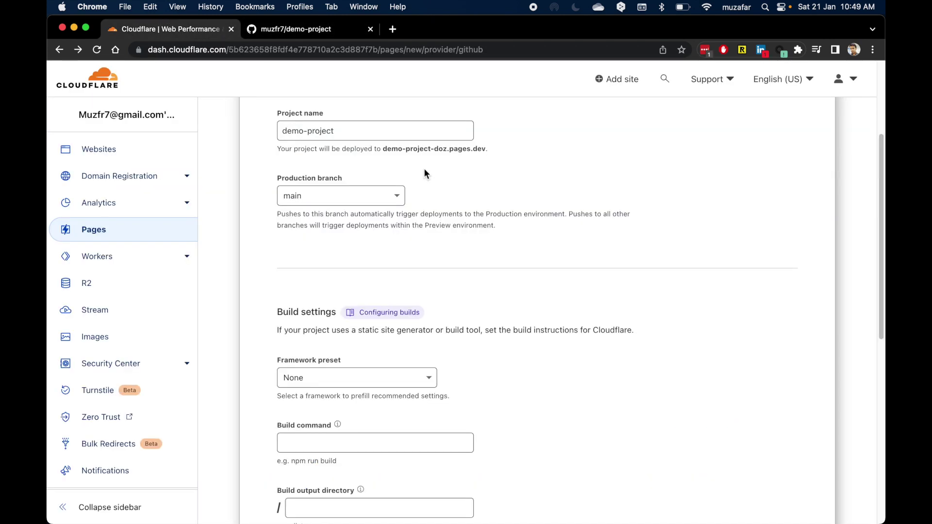
pyautogui.click(365, 192)
pyautogui.click(483, 178)
# - Save and deploy the project with framework preset None and blank build command and output directory
pyautogui.scroll(-3, 451, 213)
pyautogui.scroll(-5, 428, 258)
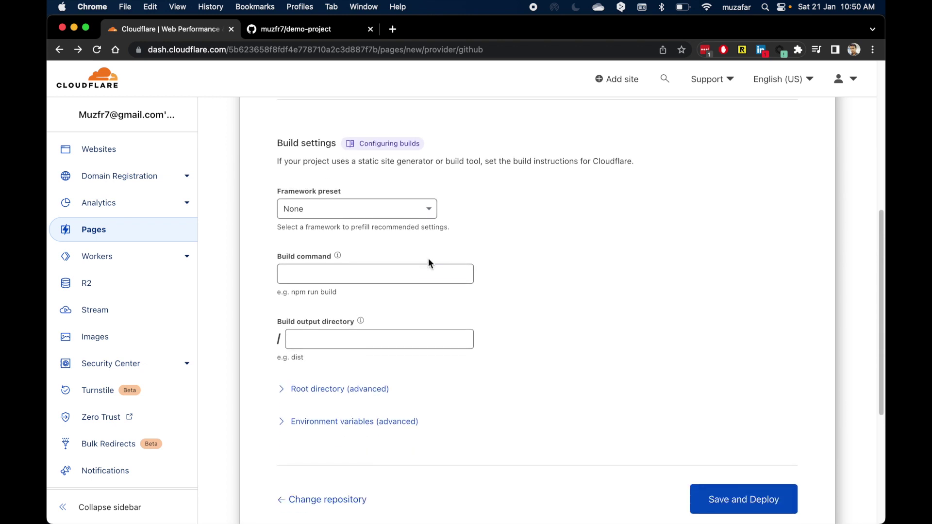
pyautogui.scroll(4, 428, 258)
pyautogui.scroll(-3, 670, 371)
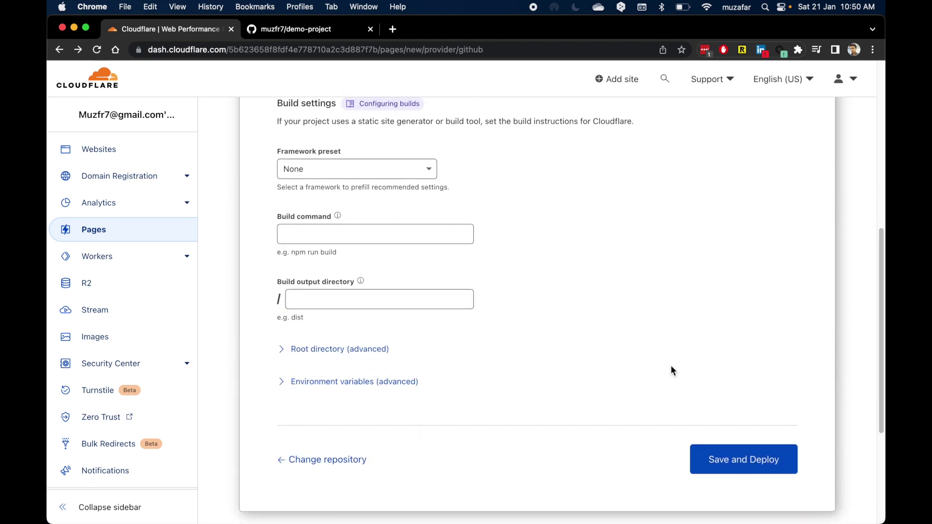
pyautogui.click(749, 417)
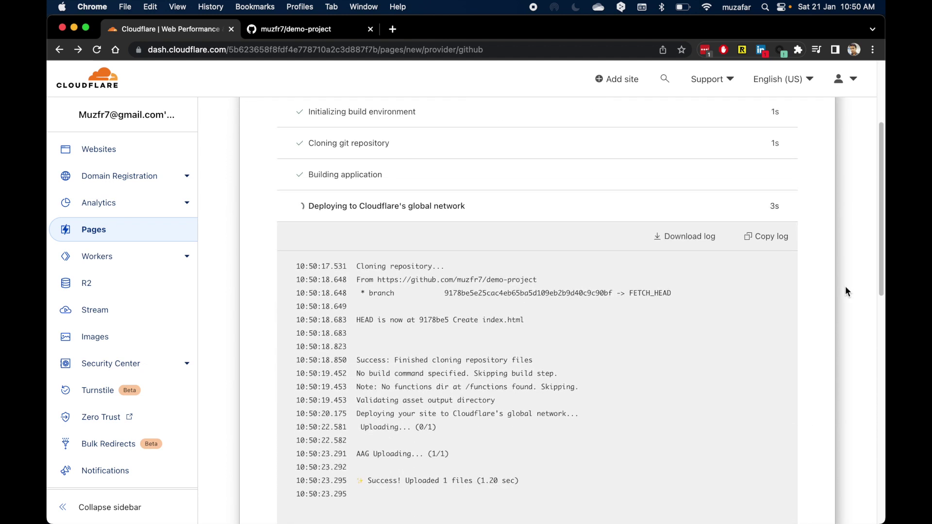
# - Check the Cloudflare Pages deployment status of the latest commit in the demo-project repository on GitHub
pyautogui.click(313, 29)
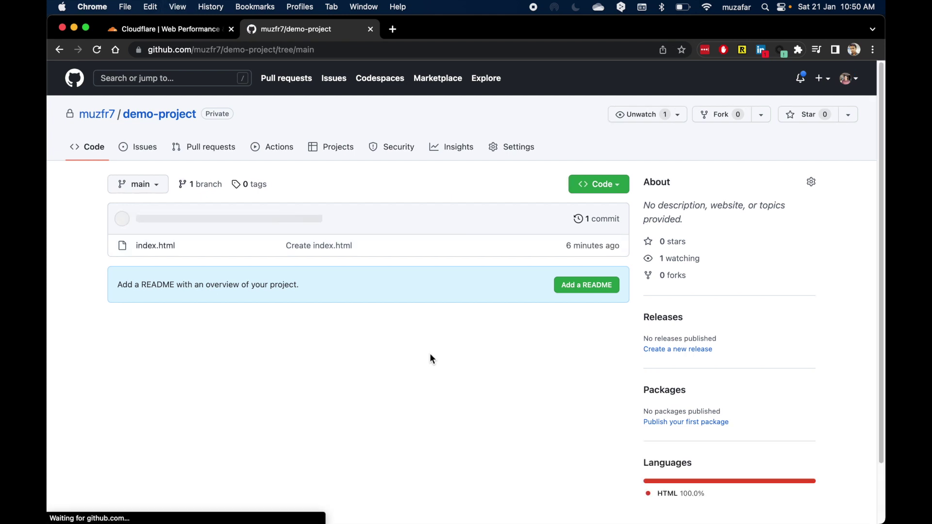
pyautogui.press('super+r')
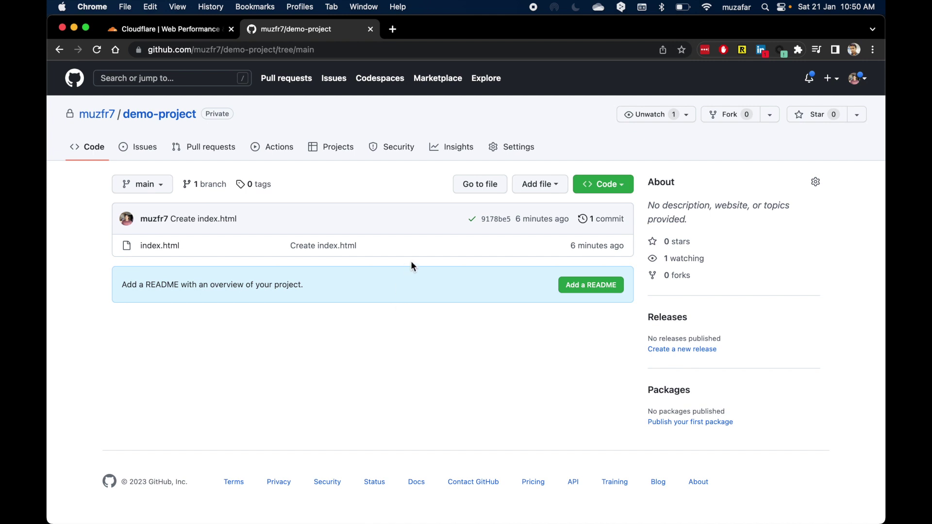
pyautogui.click(472, 219)
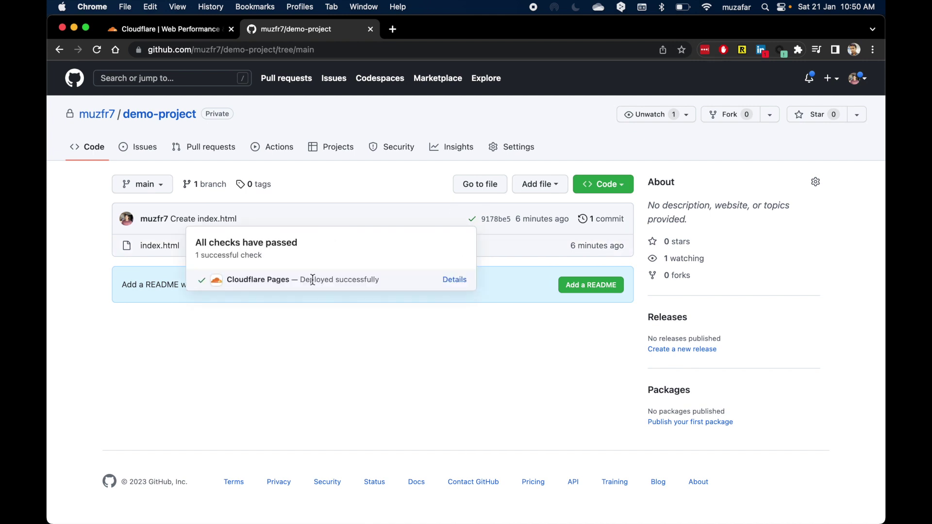
pyautogui.moveTo(381, 280); pyautogui.dragTo(292, 281)
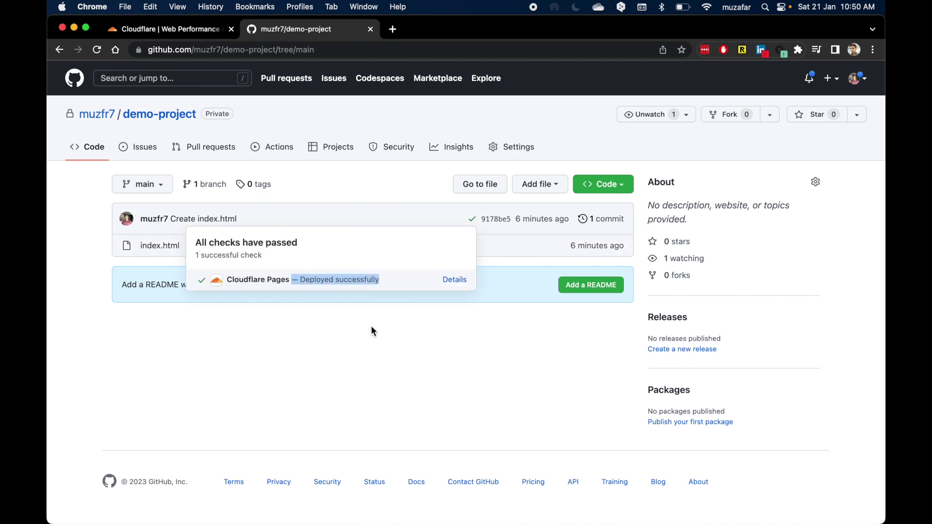
pyautogui.click(371, 332)
# - Return to Cloudflare, review the deployment log and build settings, and continue to the demo-project page
pyautogui.click(180, 29)
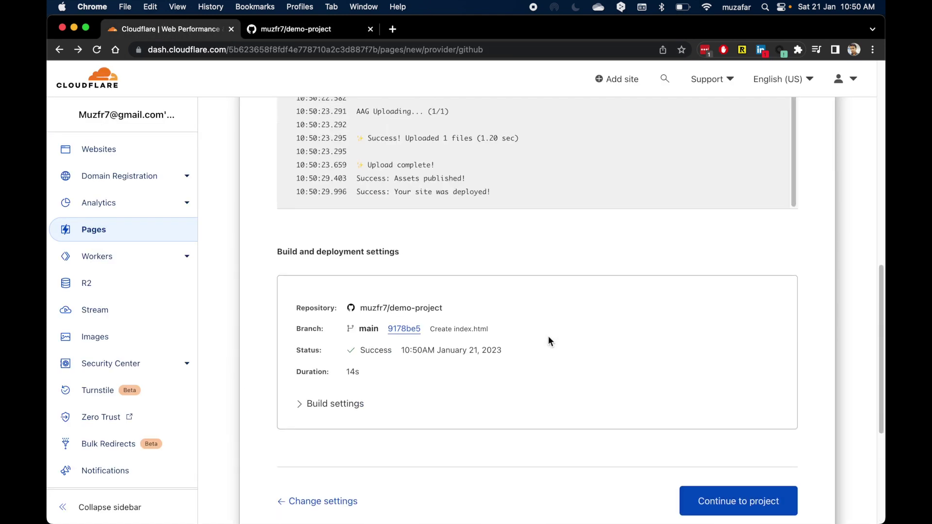
pyautogui.scroll(8, 549, 336)
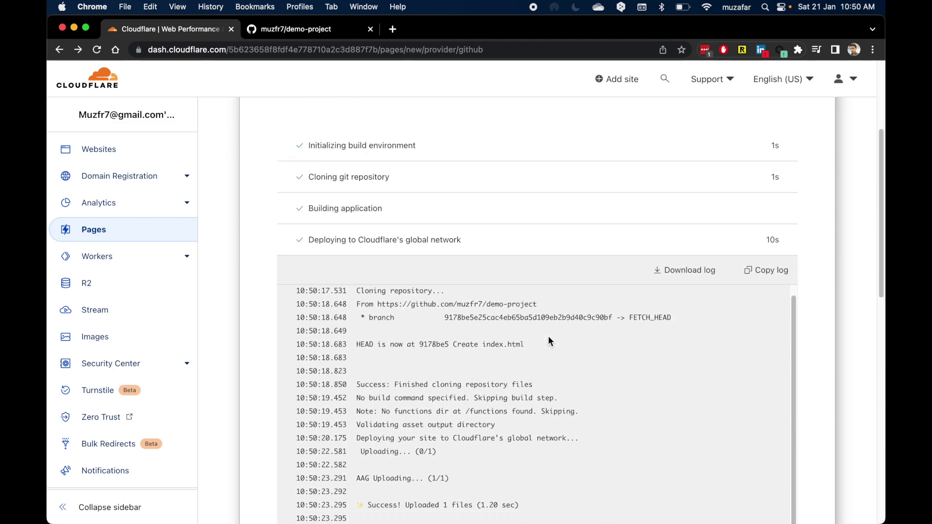
pyautogui.scroll(-8, 549, 336)
pyautogui.click(751, 264)
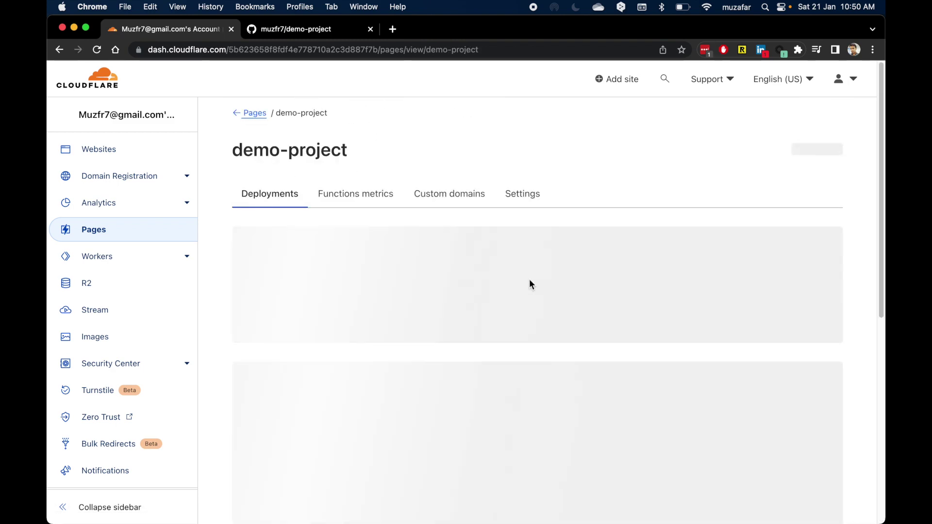
# - Examine the production domain and the list of all deployments for demo-project
pyautogui.scroll(-2, 485, 378)
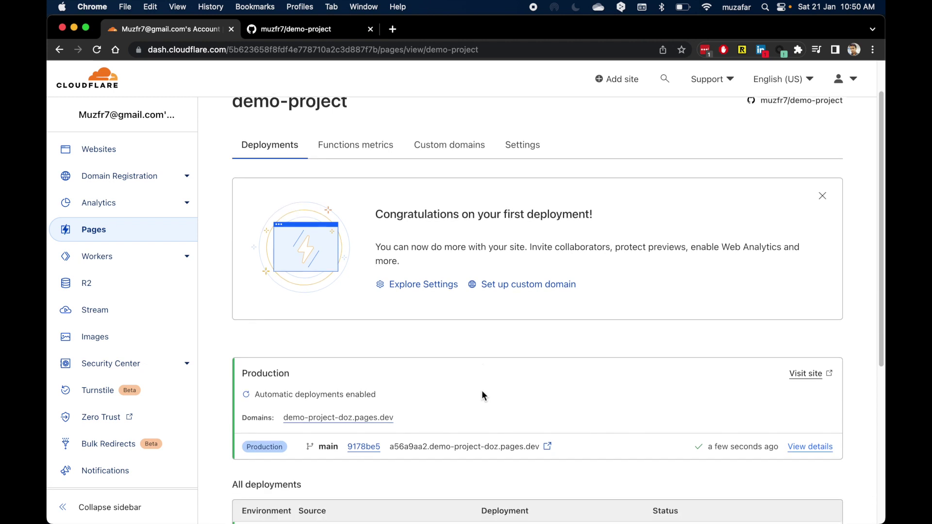
pyautogui.scroll(-4, 482, 392)
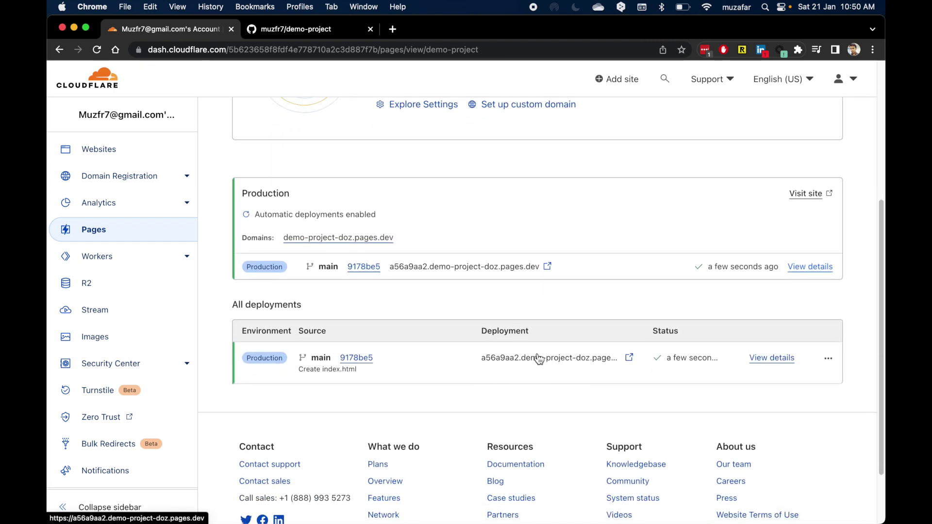
pyautogui.scroll(5, 557, 290)
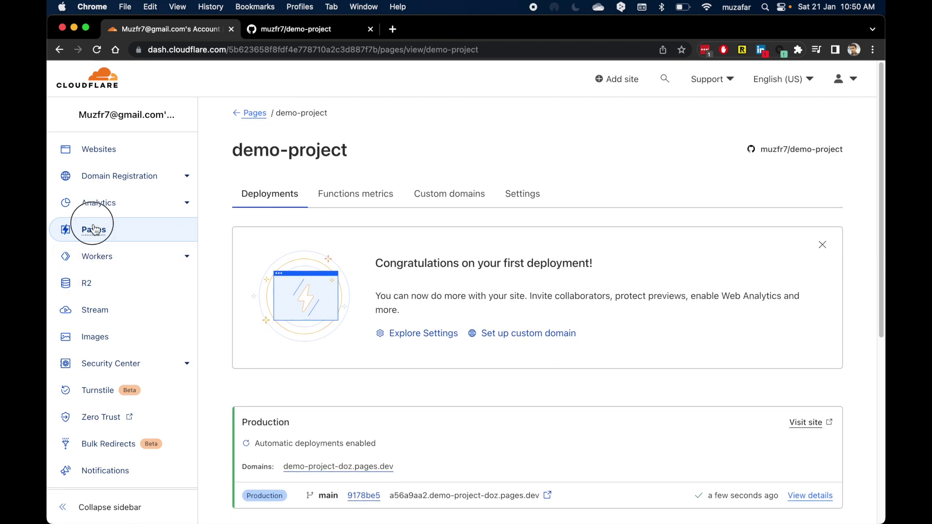
# - Visit the live demo-project site from the list of Pages projects
pyautogui.click(94, 229)
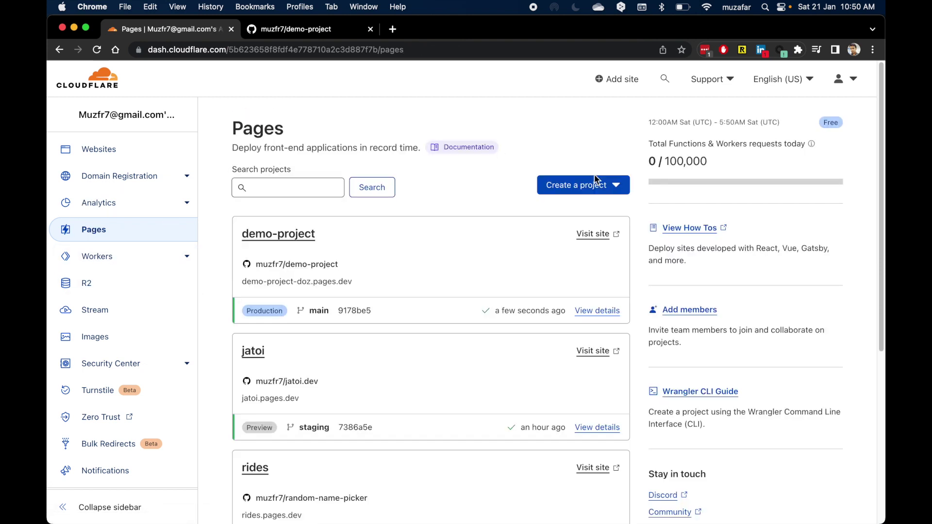
pyautogui.scroll(-2, 601, 351)
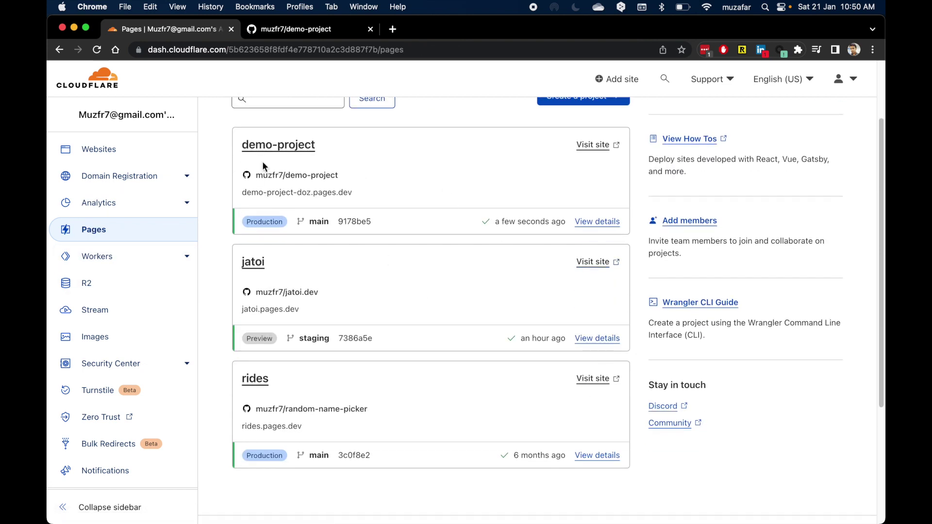
pyautogui.click(593, 145)
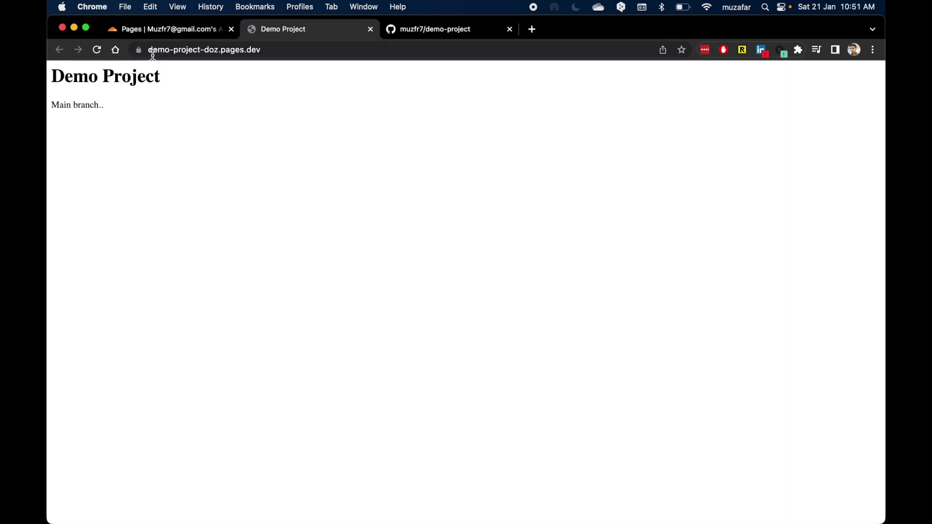
# - Examine the parts of the live site's address: the pages.dev domain, the project subdomain and its -doz suffix
pyautogui.click(268, 50)
pyautogui.moveTo(268, 50); pyautogui.dragTo(222, 47)
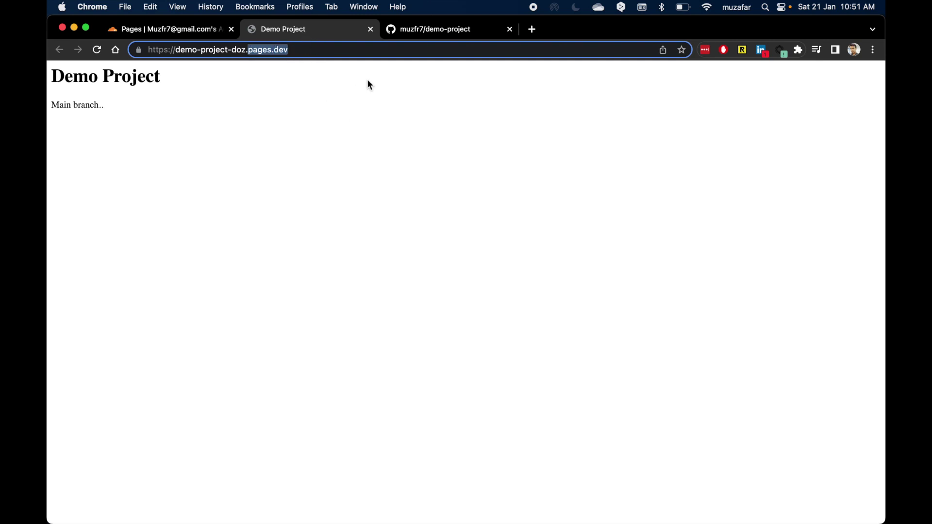
pyautogui.click(247, 49)
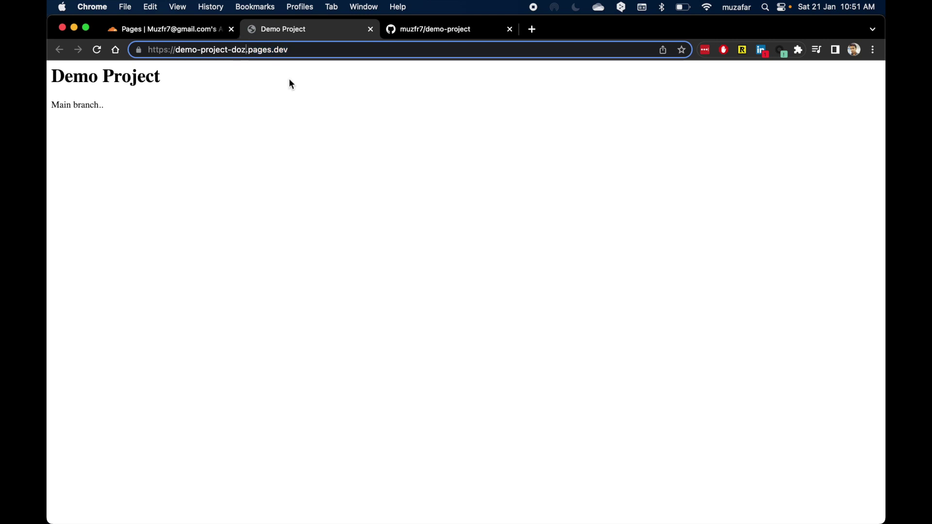
pyautogui.press('super+shift+Left')
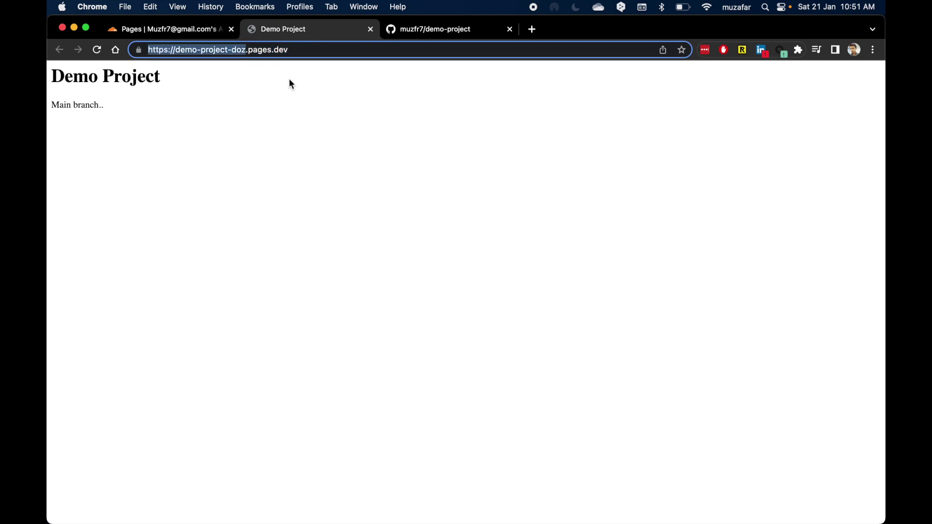
pyautogui.press('Right')
pyautogui.hotkey('shift', 'alt', 'Left')
pyautogui.hotkey('shift', 'Left')
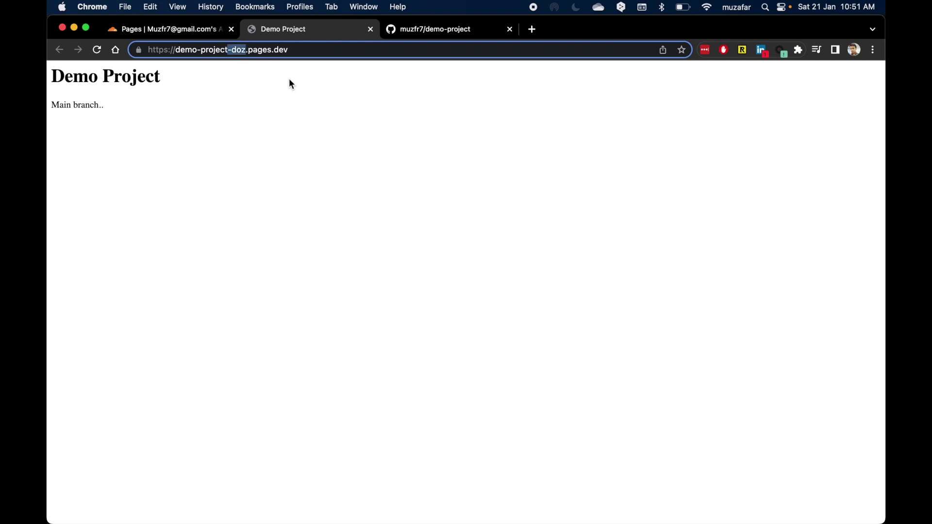
pyautogui.click(285, 114)
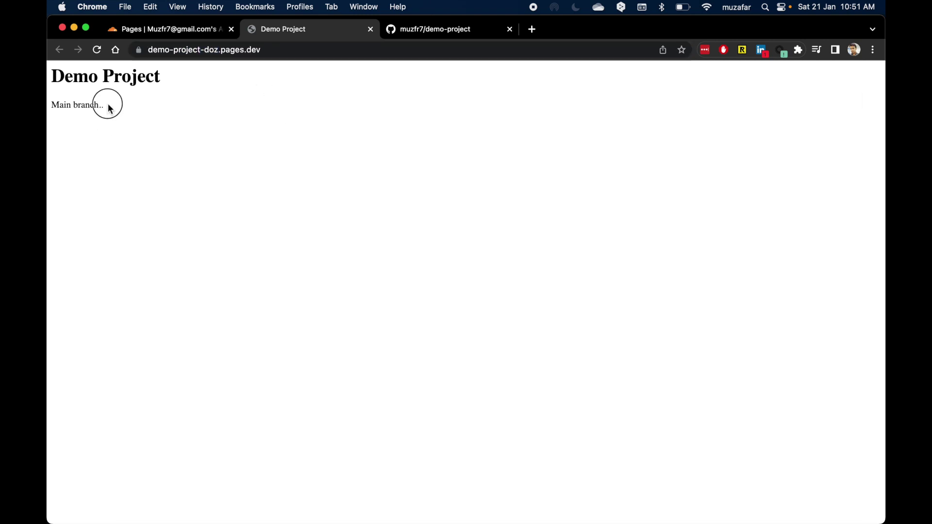
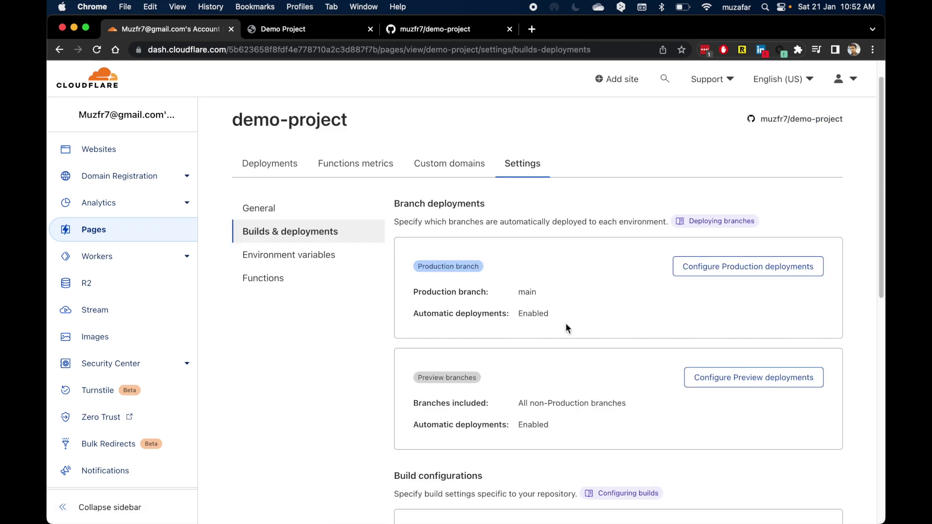
# - Examine demo-project's branch deployment, build configuration and deploy hook settings in Cloudflare
pyautogui.scroll(-2, 566, 327)
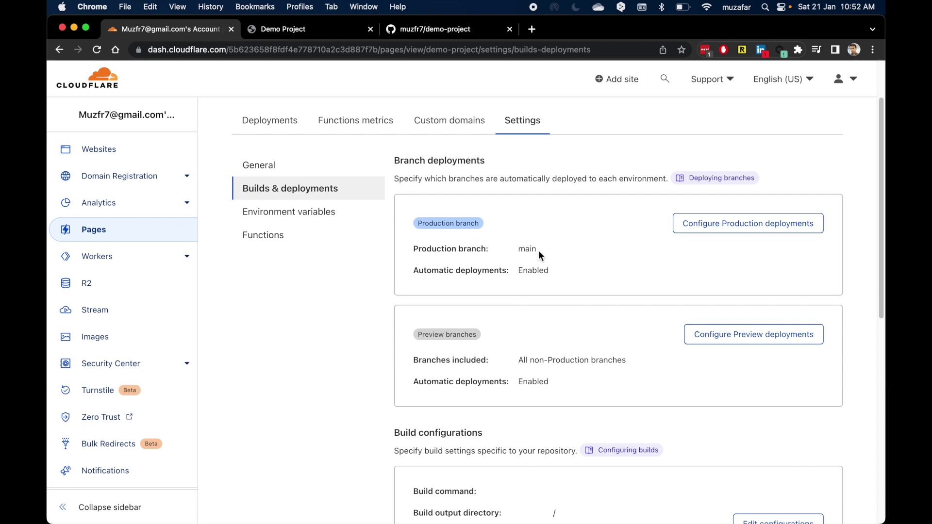
pyautogui.doubleClick(533, 271)
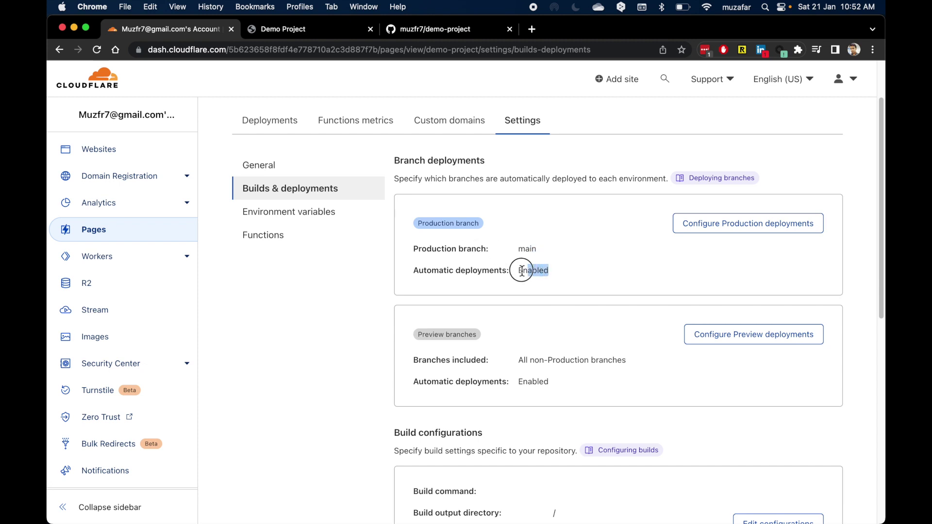
pyautogui.click(590, 275)
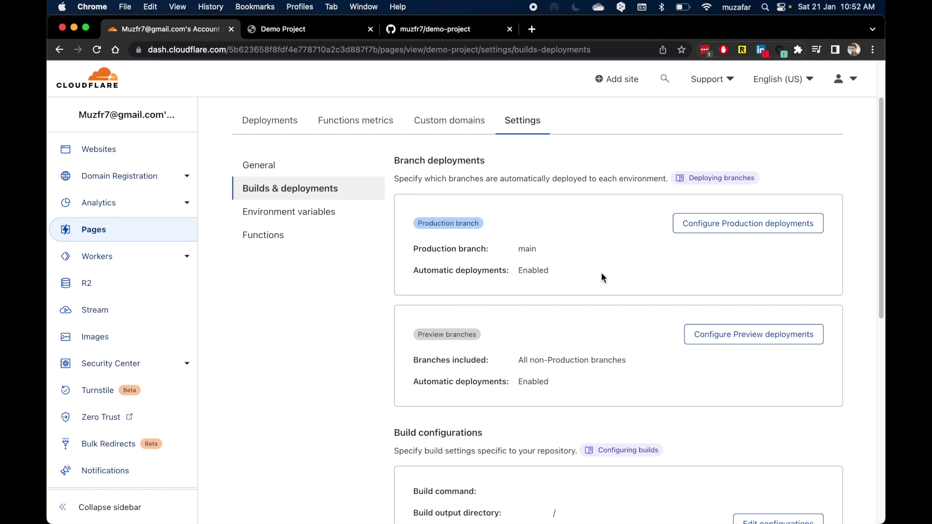
pyautogui.scroll(-3, 601, 277)
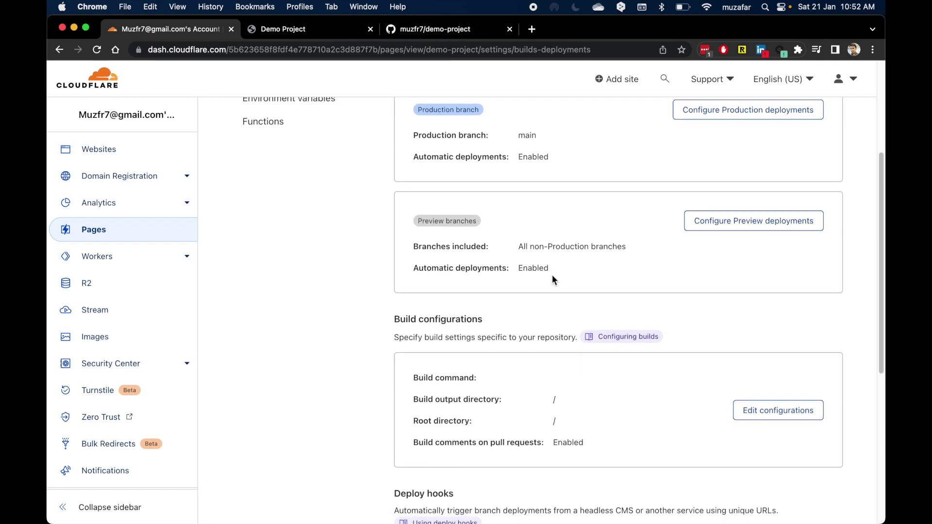
pyautogui.scroll(-1, 552, 275)
pyautogui.scroll(-6, 552, 275)
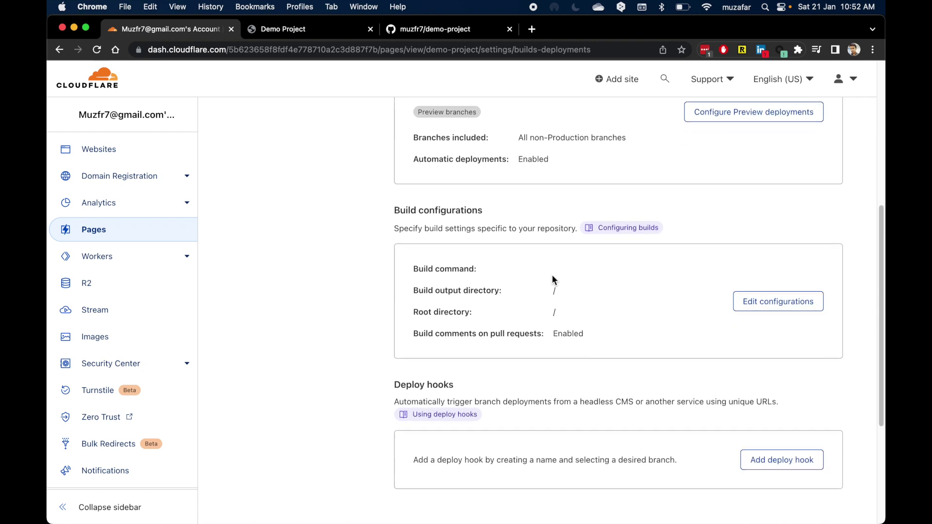
pyautogui.scroll(10, 552, 275)
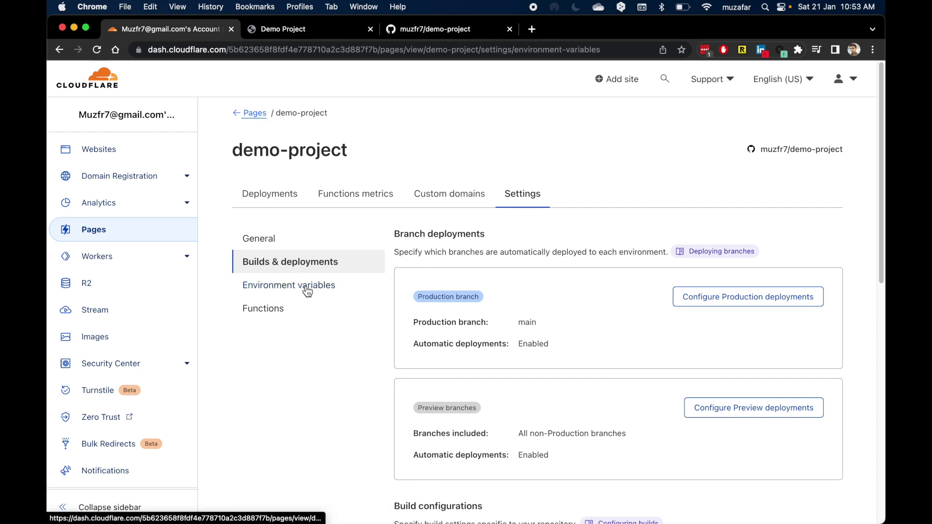
# - Examine the form for adding Production environment variables and leave it without saving
pyautogui.click(324, 290)
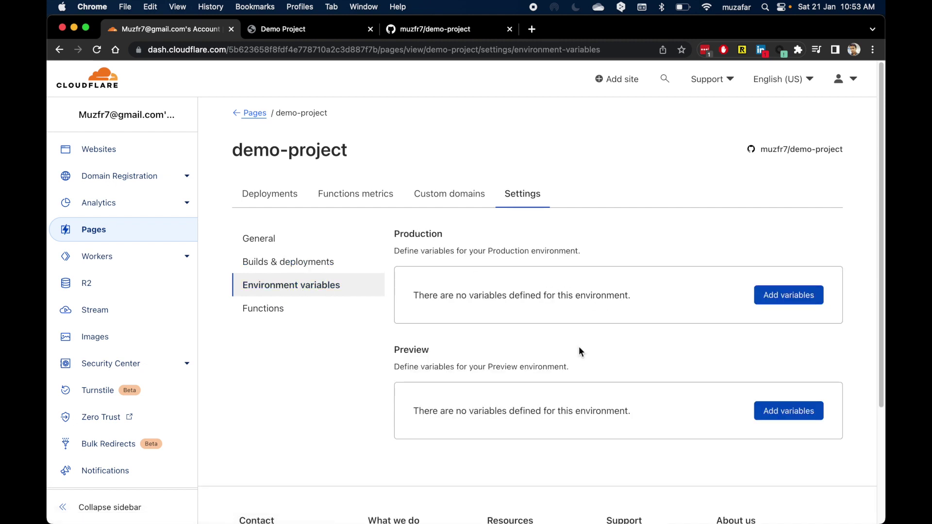
pyautogui.click(777, 295)
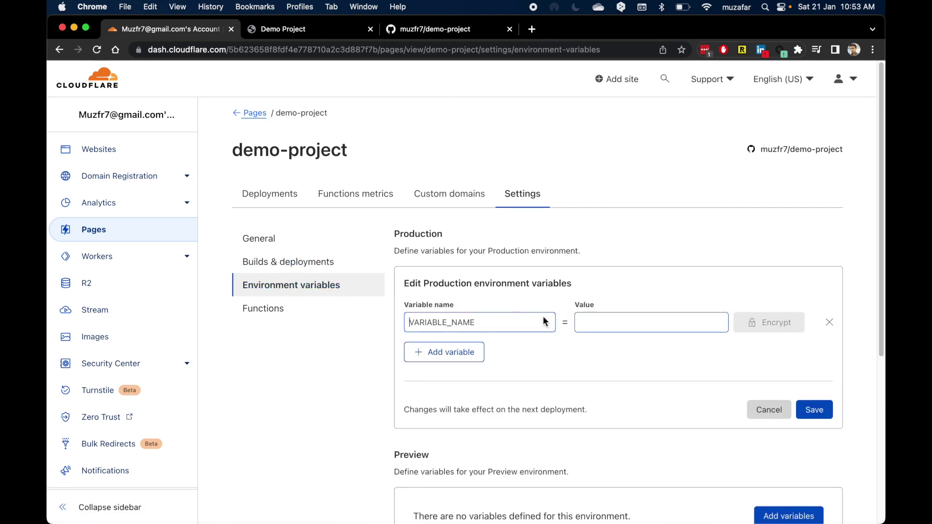
pyautogui.scroll(-3, 555, 395)
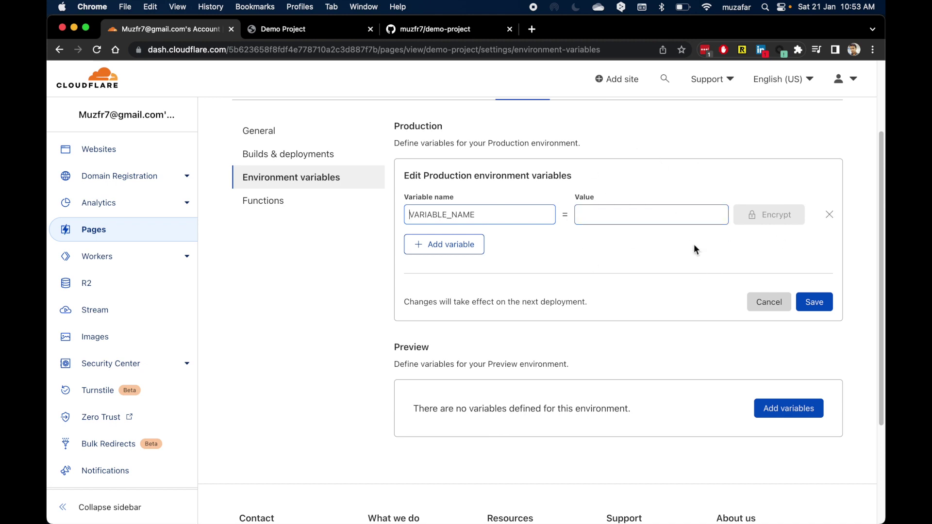
pyautogui.click(831, 216)
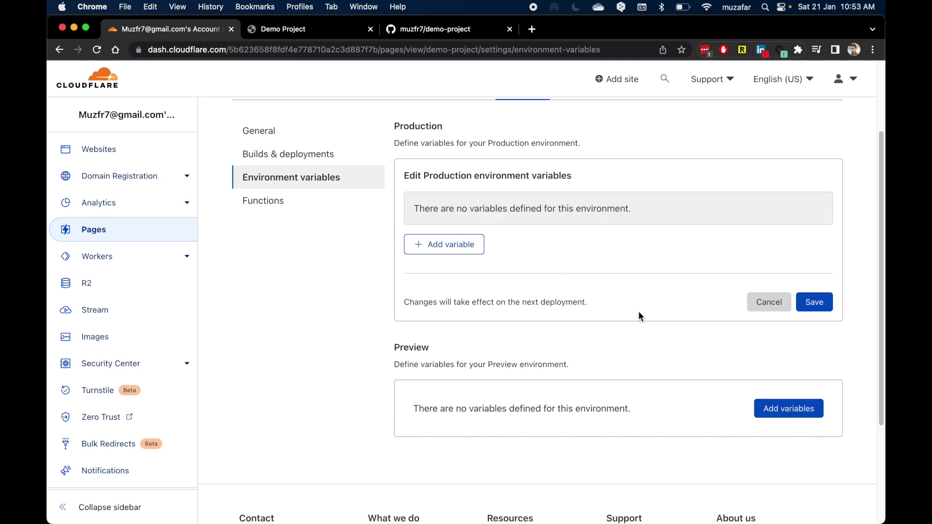
pyautogui.click(767, 302)
# - Look over the builds and deployments settings once more and return to the deployments overview of demo-project
pyautogui.scroll(4, 575, 281)
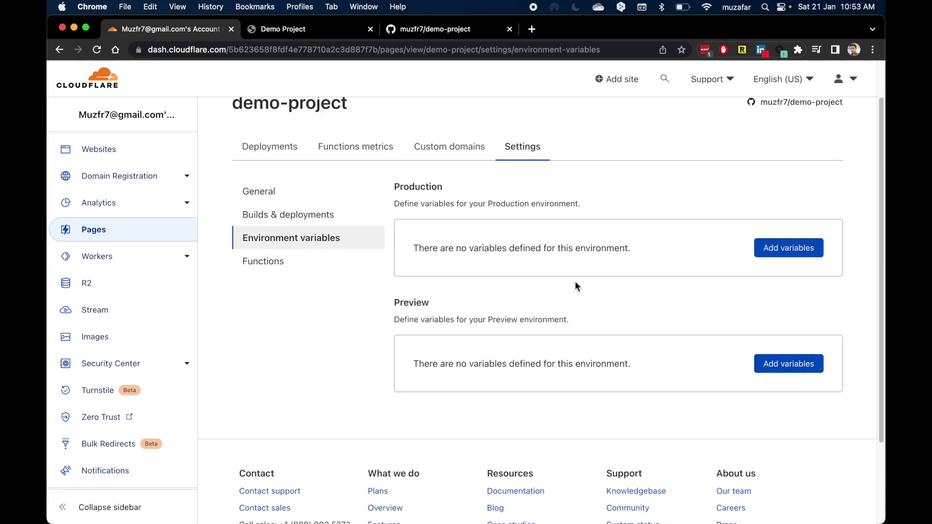
pyautogui.click(305, 263)
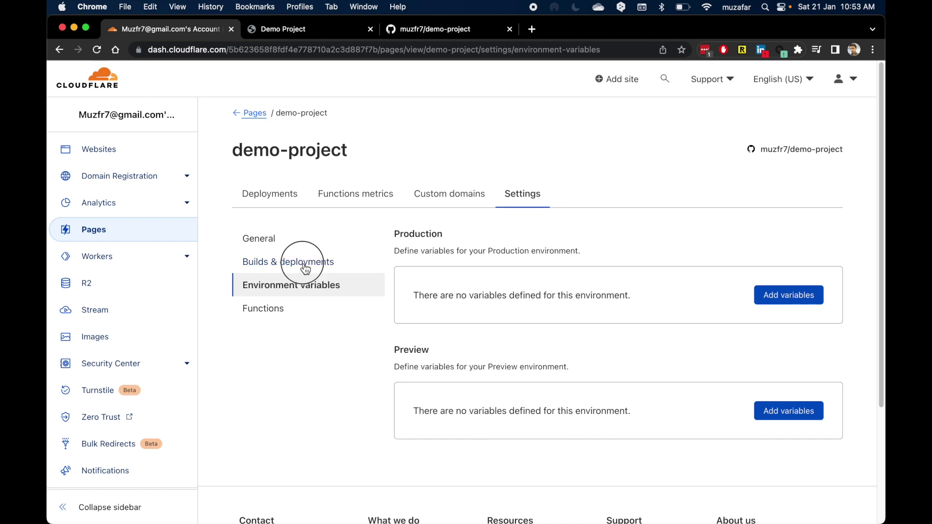
pyautogui.scroll(-3, 573, 339)
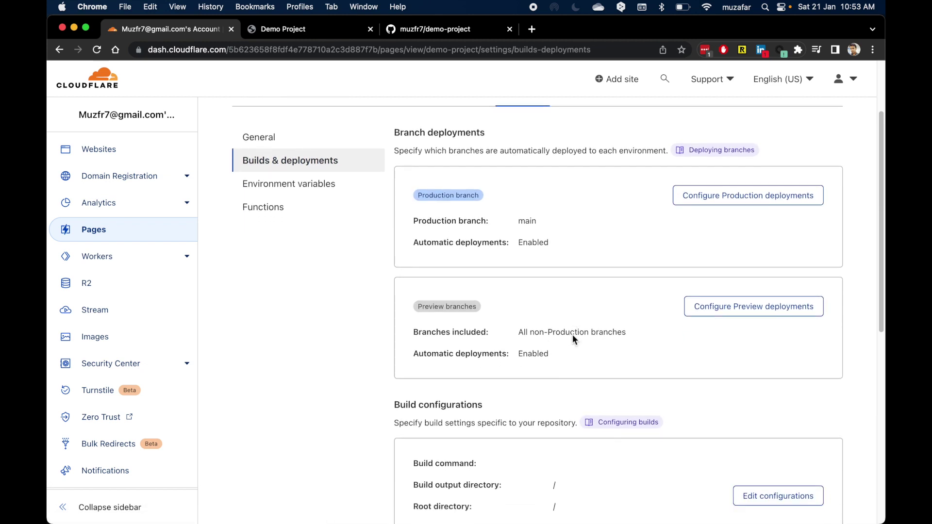
pyautogui.scroll(-5, 572, 338)
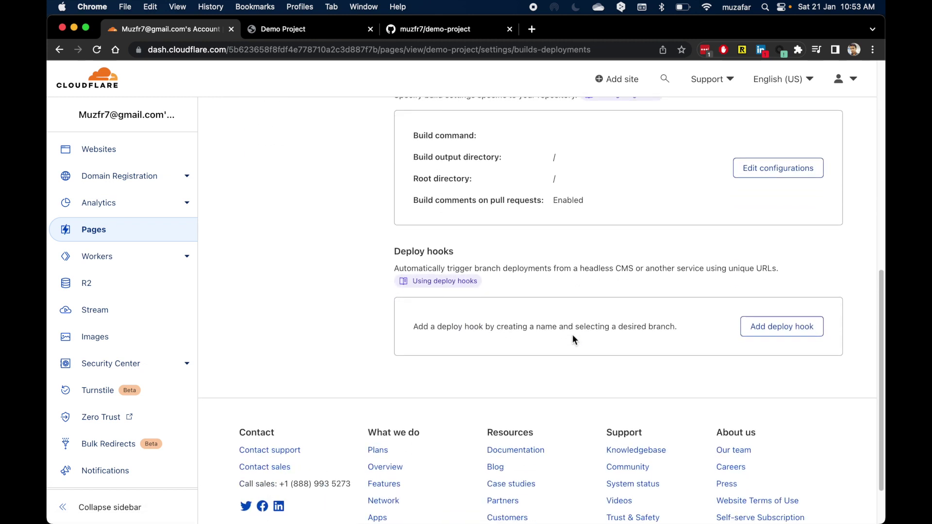
pyautogui.scroll(8, 573, 339)
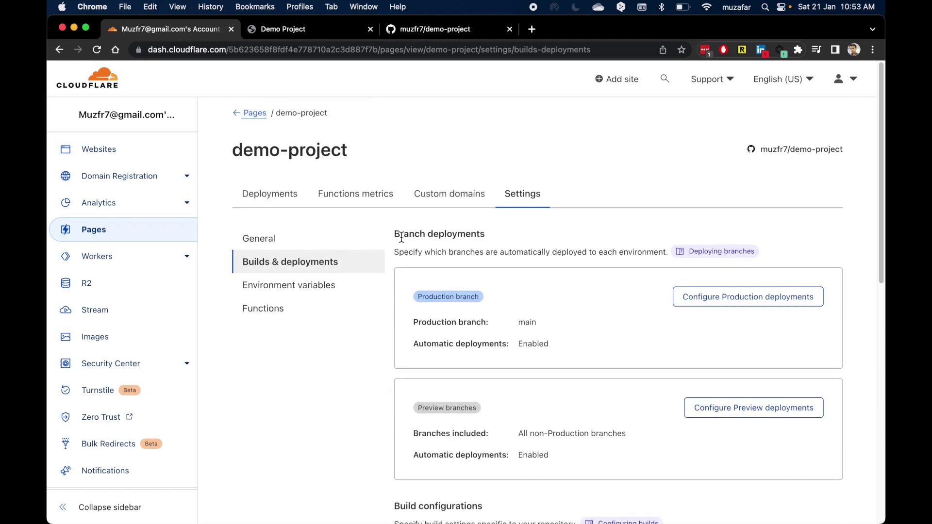
pyautogui.click(281, 199)
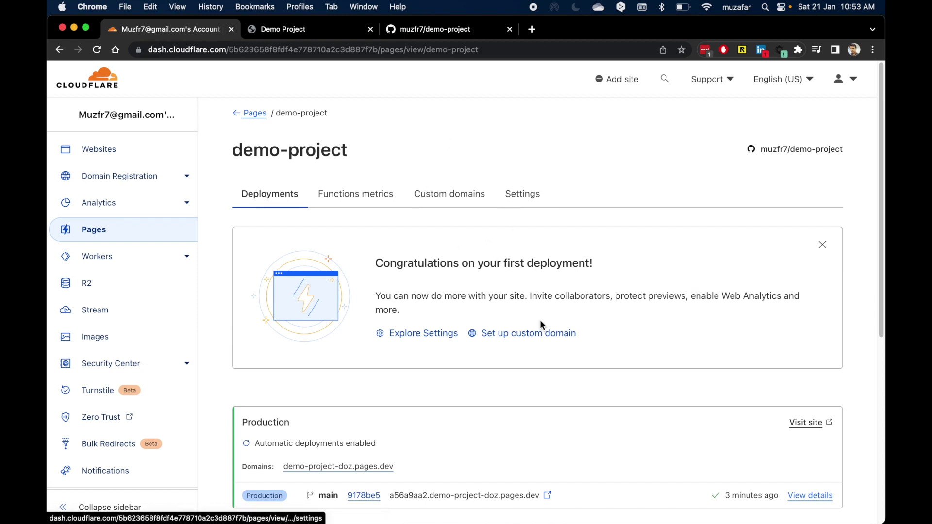
# - Look over demo-project's production and all-deployments lists, and check the live page at demo-project-doz.pages.dev
pyautogui.scroll(-5, 540, 324)
pyautogui.scroll(-3, 540, 321)
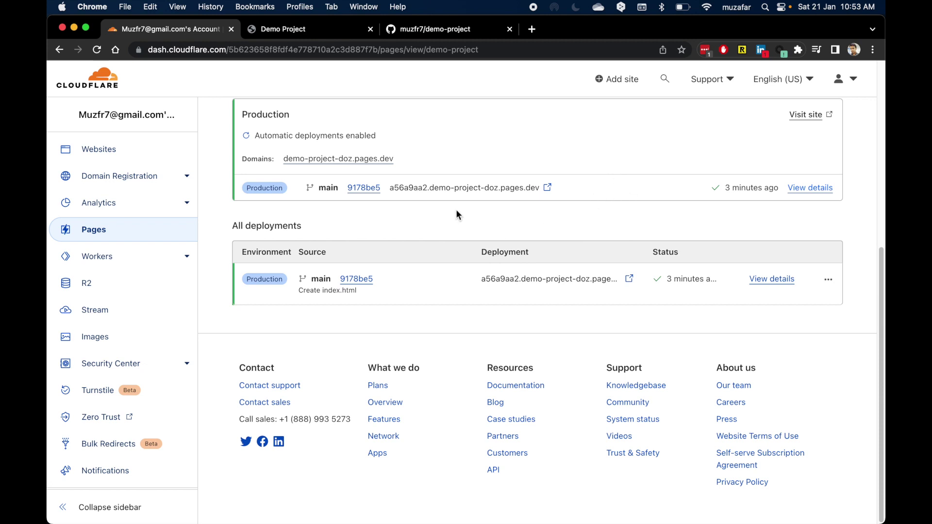
pyautogui.scroll(5, 456, 212)
pyautogui.click(312, 29)
pyautogui.click(275, 51)
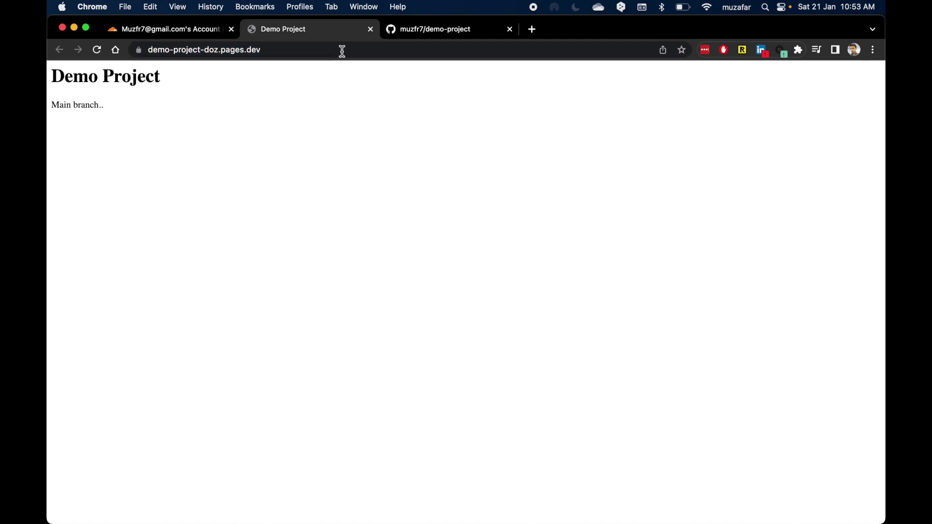
# - Switch to the demo-project repository on GitHub and create a branch named testing with main as its source
pyautogui.click(483, 30)
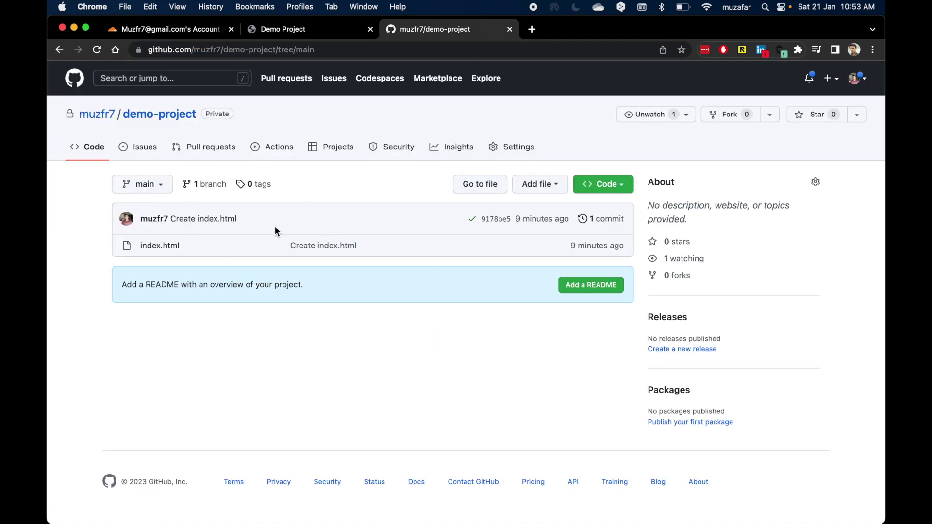
pyautogui.click(142, 185)
pyautogui.click(197, 297)
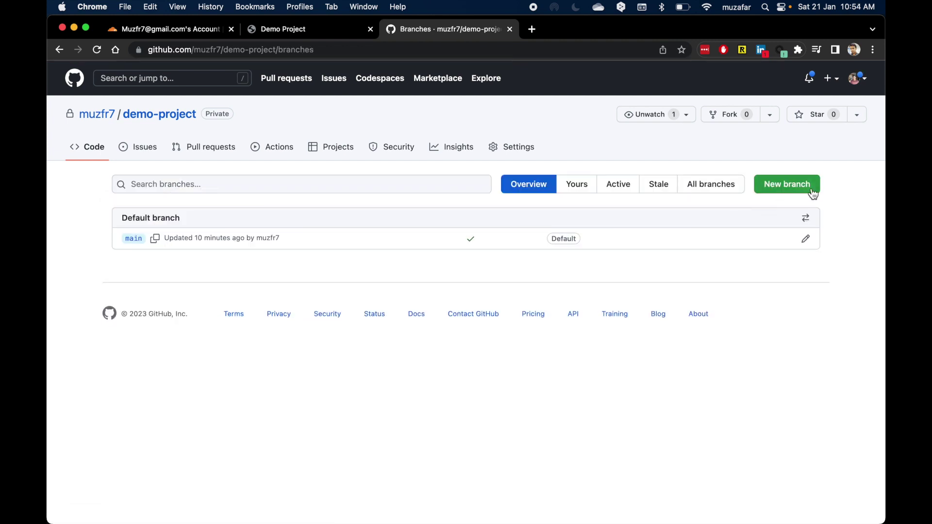
pyautogui.click(802, 183)
pyautogui.click(416, 173)
pyautogui.write('testing')
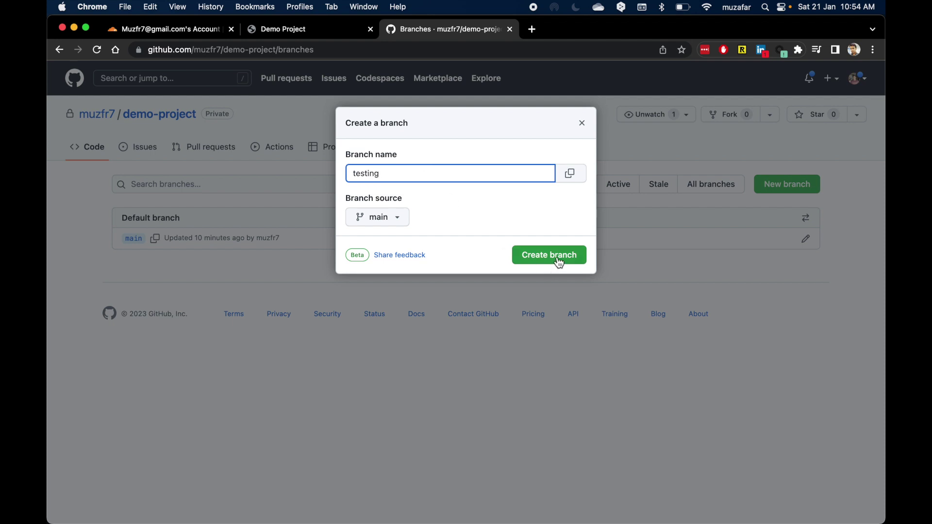
pyautogui.moveTo(407, 201); pyautogui.dragTo(351, 192)
pyautogui.moveTo(346, 123); pyautogui.dragTo(377, 196)
pyautogui.click(449, 205)
pyautogui.click(549, 261)
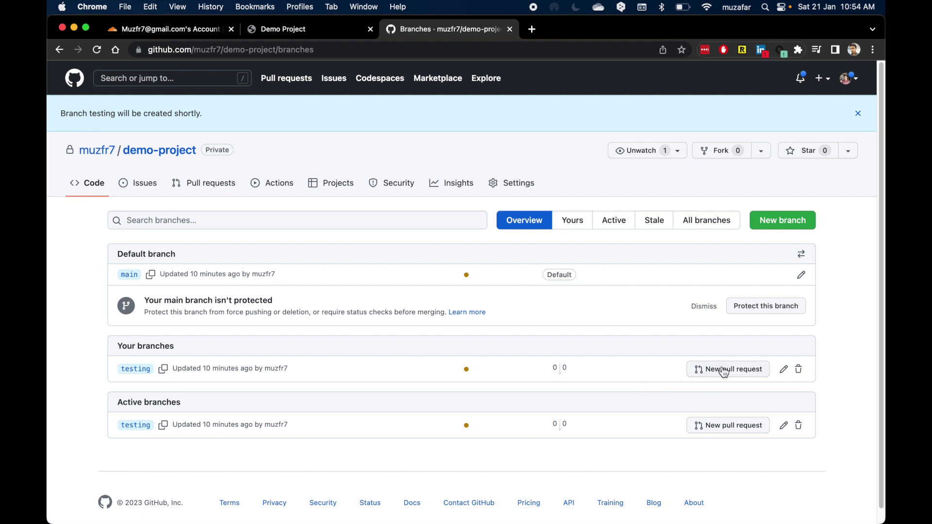
# - Return to the repository's code, switch to the testing branch and open index.html
pyautogui.click(83, 189)
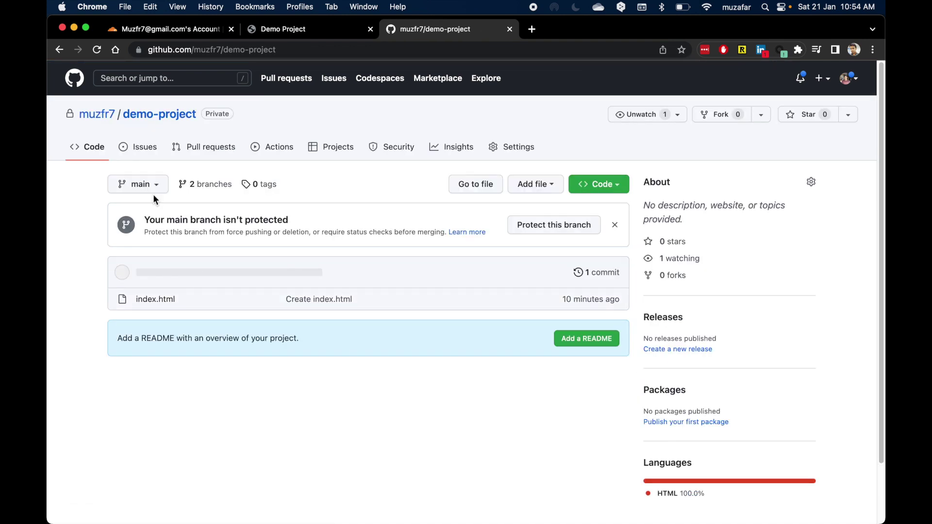
pyautogui.click(143, 184)
pyautogui.click(146, 297)
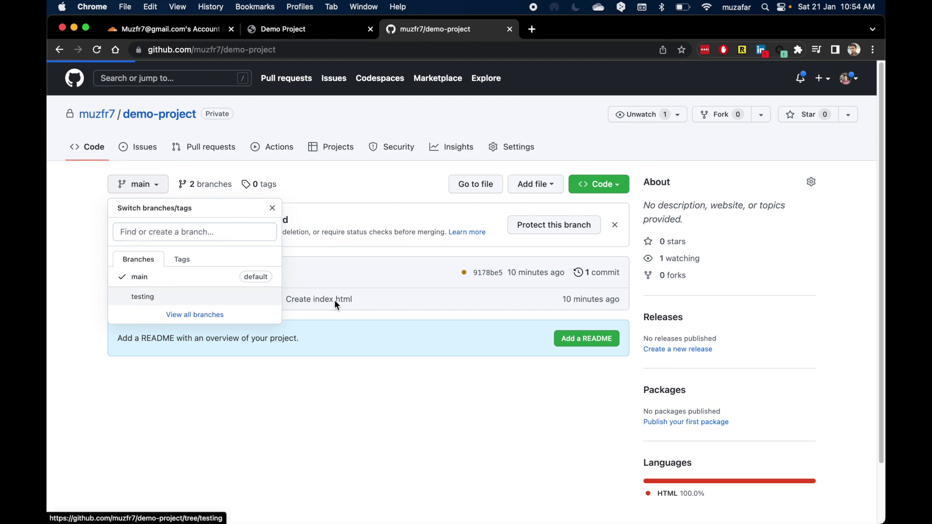
pyautogui.click(150, 290)
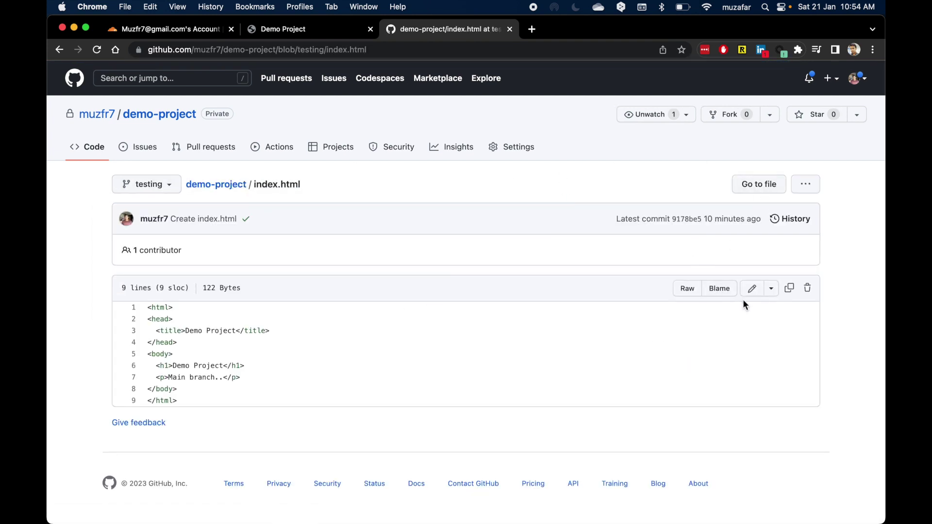
# - Edit the paragraph in index.html to read "Testing branch.." and commit the change directly to the testing branch
pyautogui.click(752, 294)
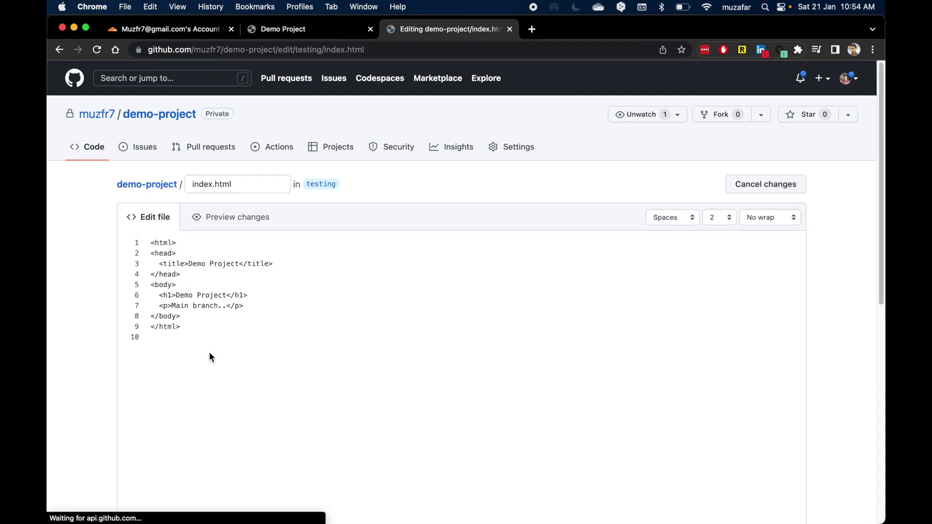
pyautogui.doubleClick(180, 307)
pyautogui.write('Testing')
pyautogui.scroll(-10, 424, 366)
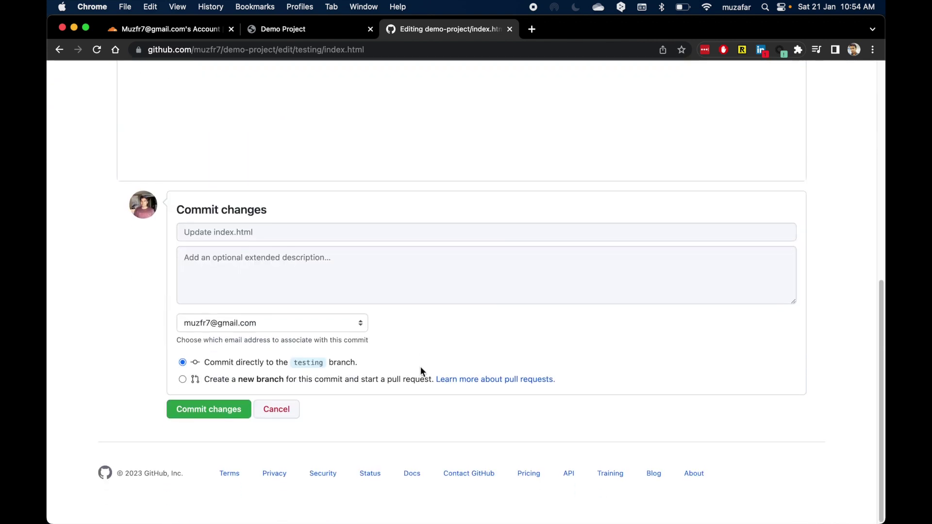
pyautogui.click(202, 424)
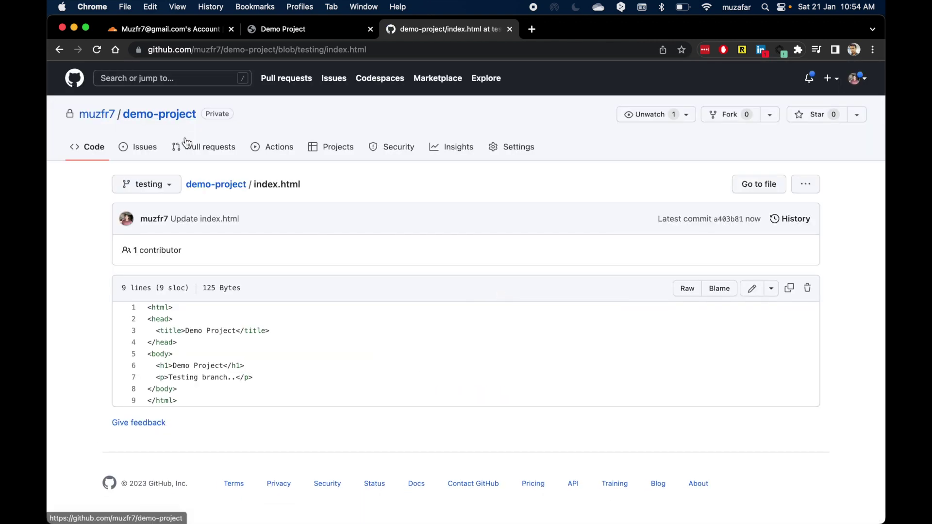
# - Reopen index.html from the testing branch's file list and check the committed paragraph line
pyautogui.click(84, 148)
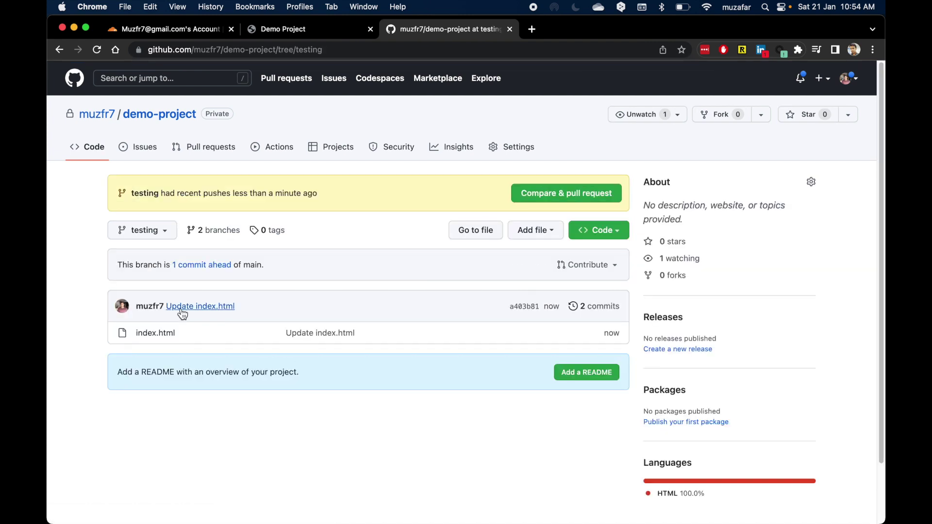
pyautogui.click(152, 334)
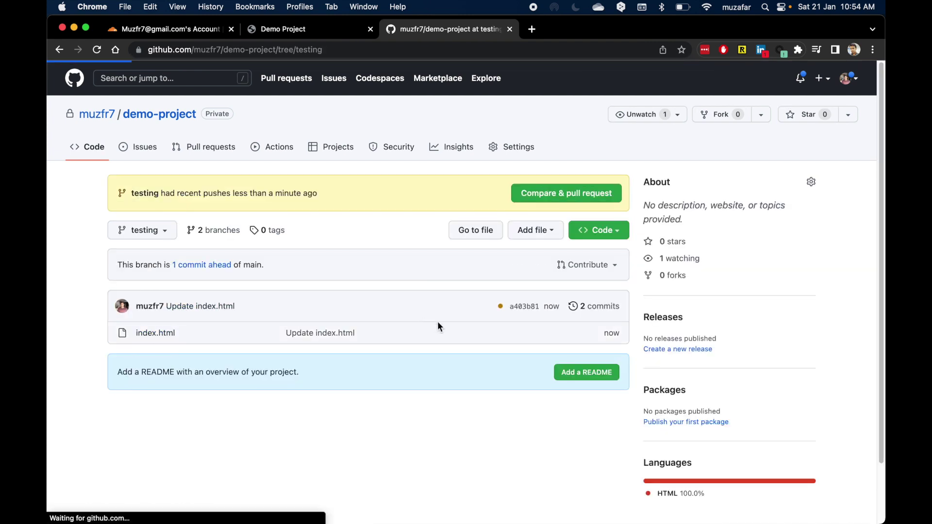
pyautogui.moveTo(168, 376); pyautogui.dragTo(309, 378)
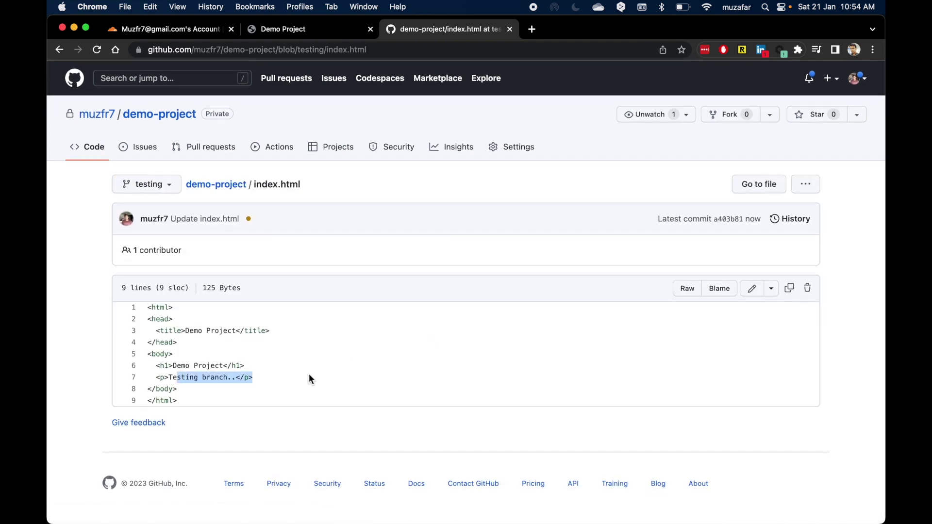
# - Switch to Cloudflare and check demo-project's latest deployment in the list of Pages projects
pyautogui.click(168, 28)
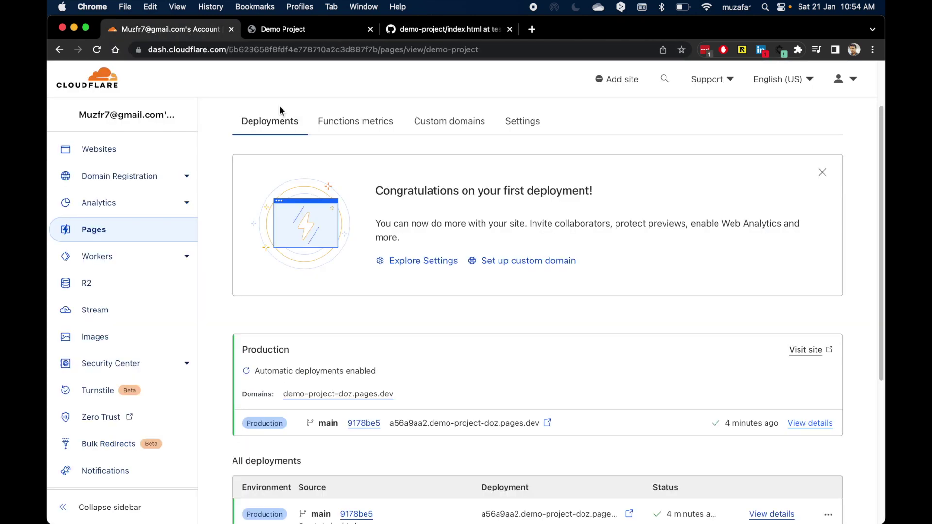
pyautogui.click(107, 233)
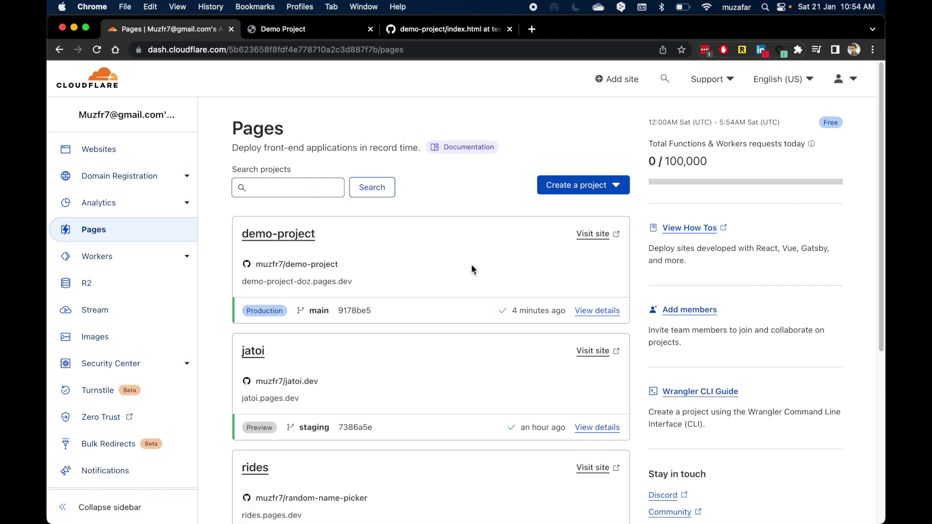
pyautogui.scroll(-3, 474, 289)
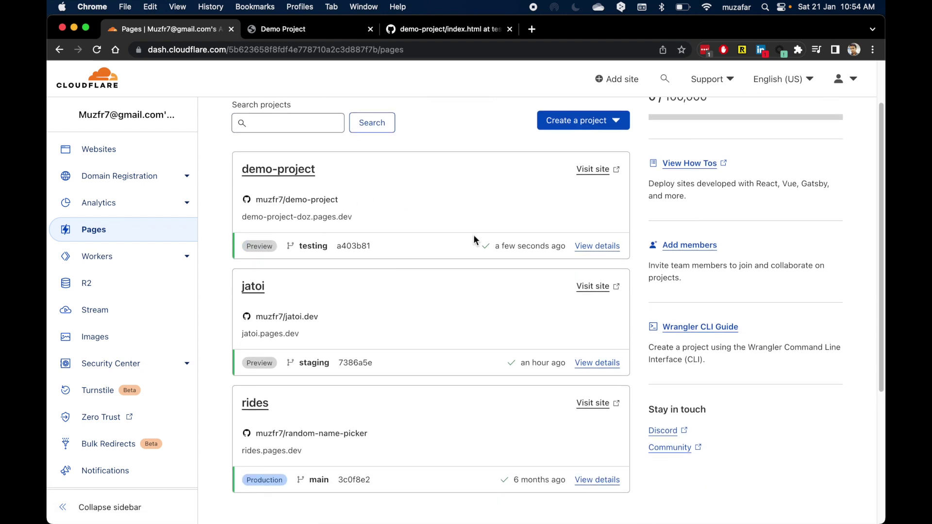
pyautogui.scroll(3, 474, 235)
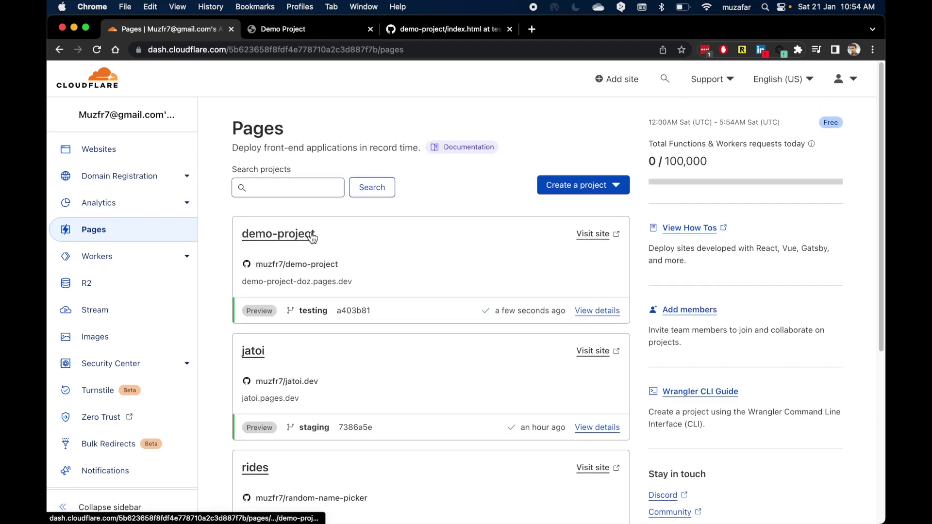
# - Open the details of demo-project's testing preview deployment and examine its build log and alias
pyautogui.click(599, 311)
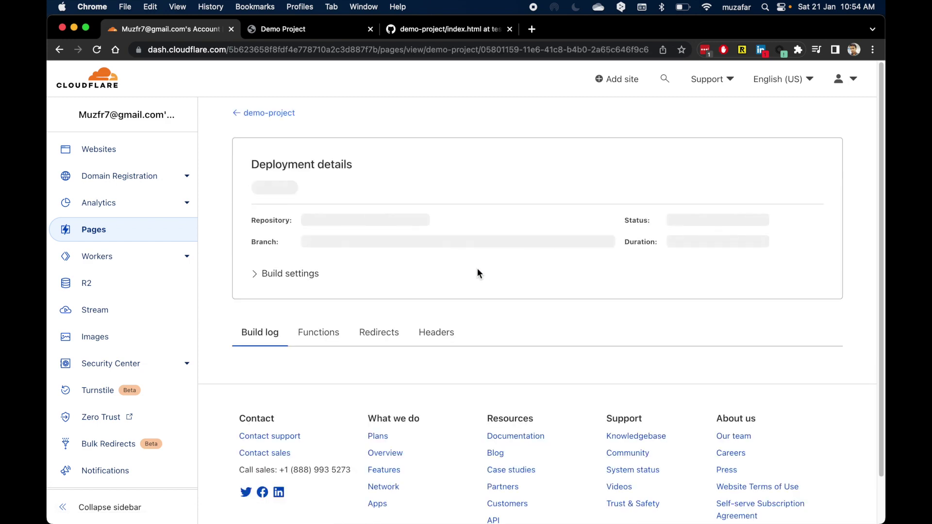
pyautogui.scroll(-3, 478, 270)
pyautogui.scroll(-10, 477, 273)
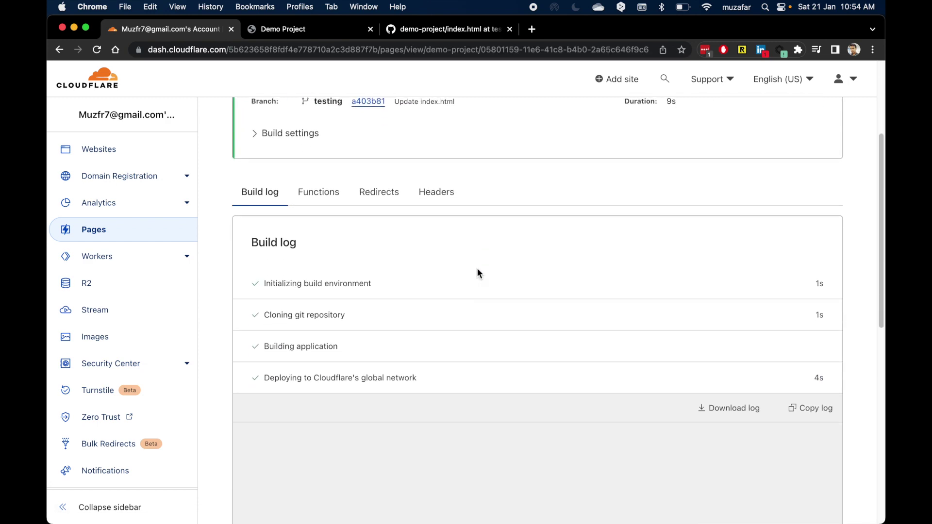
pyautogui.scroll(10, 477, 273)
pyautogui.scroll(5, 478, 273)
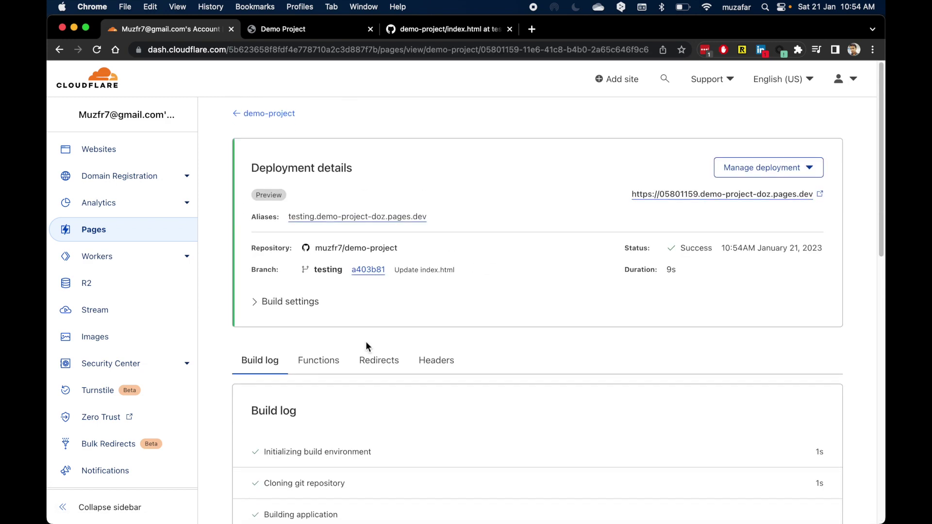
# - Examine the preview deployment's build settings and the project's builds and deployments settings
pyautogui.click(291, 301)
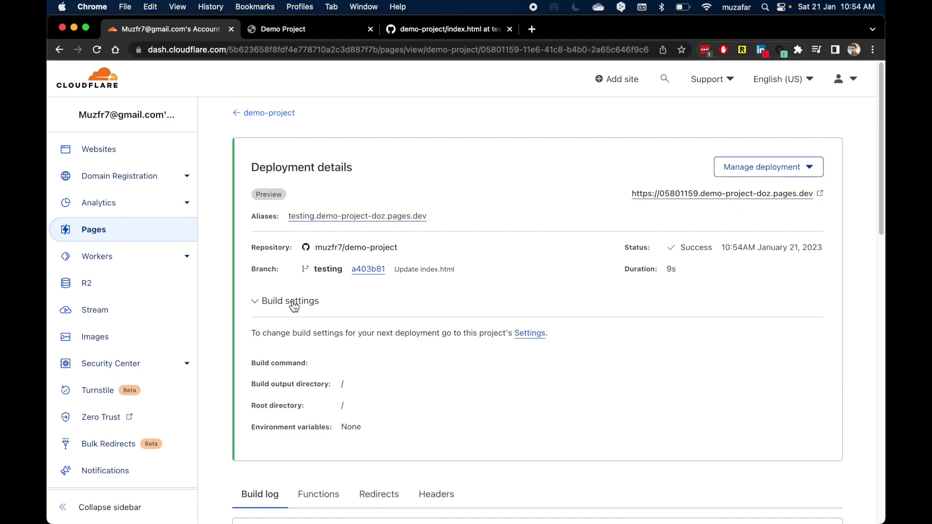
pyautogui.scroll(-2, 518, 325)
pyautogui.click(533, 293)
pyautogui.scroll(-10, 572, 391)
pyautogui.scroll(5, 572, 391)
pyautogui.scroll(8, 572, 396)
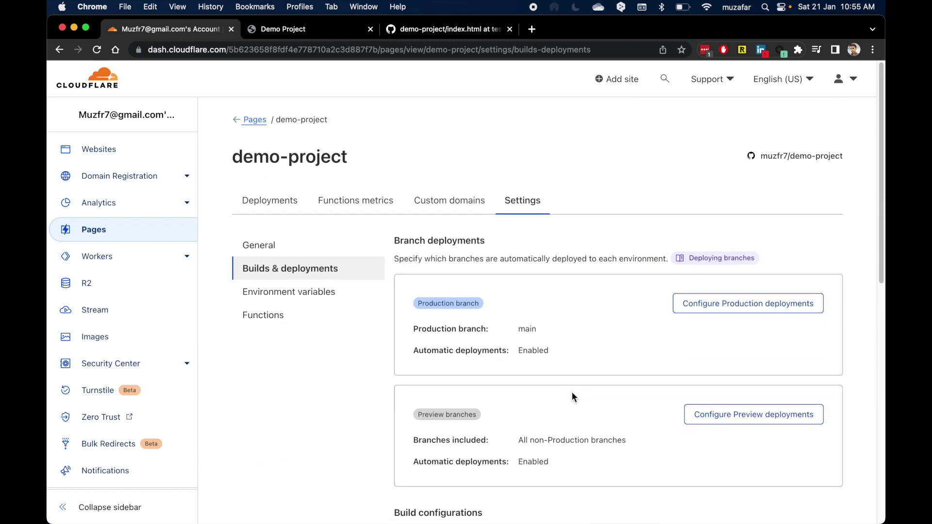
# - Return to demo-project's deployments and compare the source branches and commit messages of the preview and production entries
pyautogui.click(304, 195)
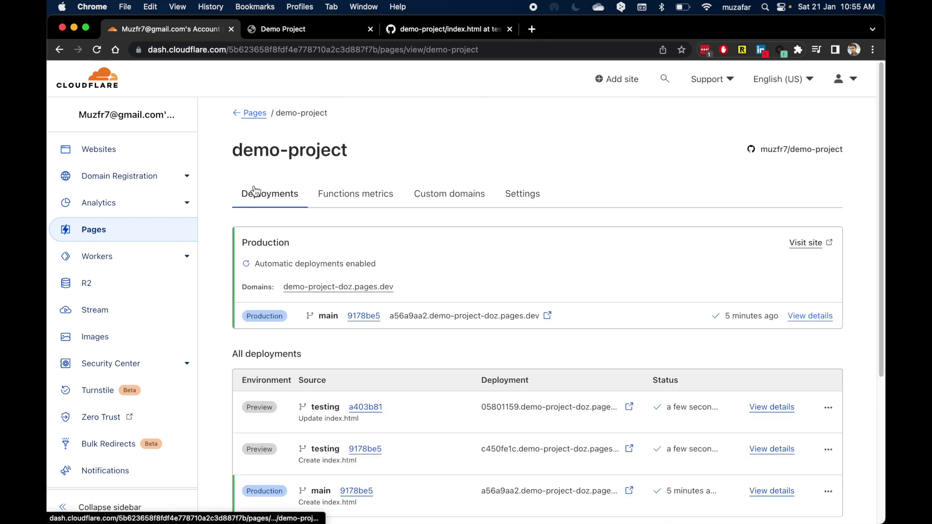
pyautogui.scroll(-3, 439, 268)
pyautogui.moveTo(312, 374); pyautogui.dragTo(328, 374)
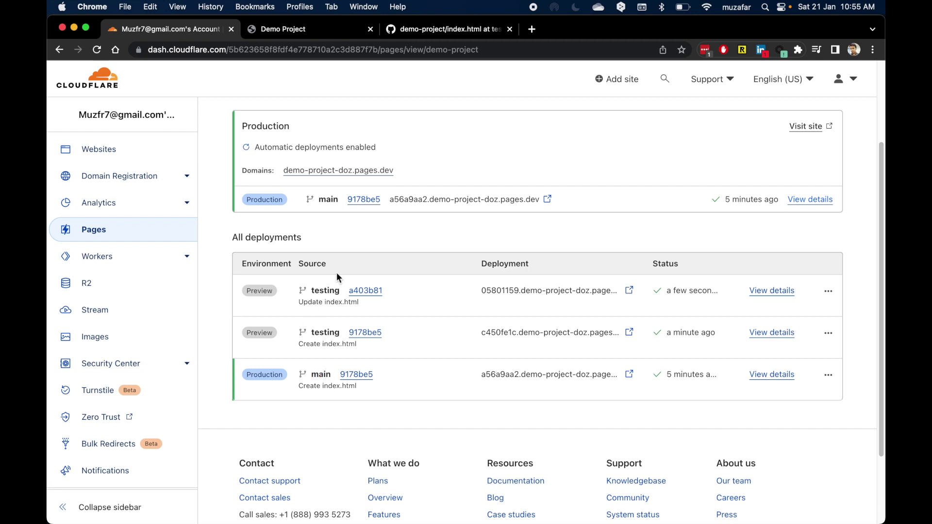
pyautogui.moveTo(319, 290); pyautogui.dragTo(343, 290)
pyautogui.moveTo(342, 332); pyautogui.dragTo(305, 336)
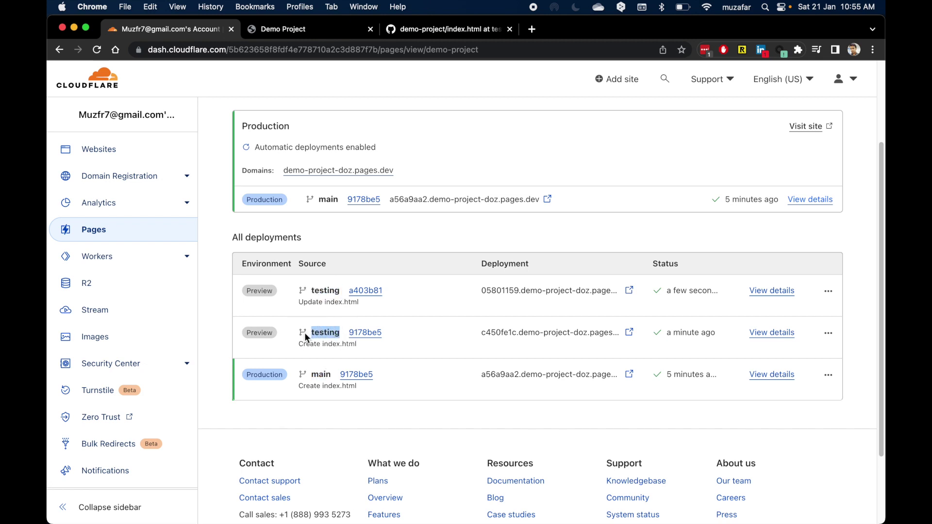
pyautogui.doubleClick(330, 291)
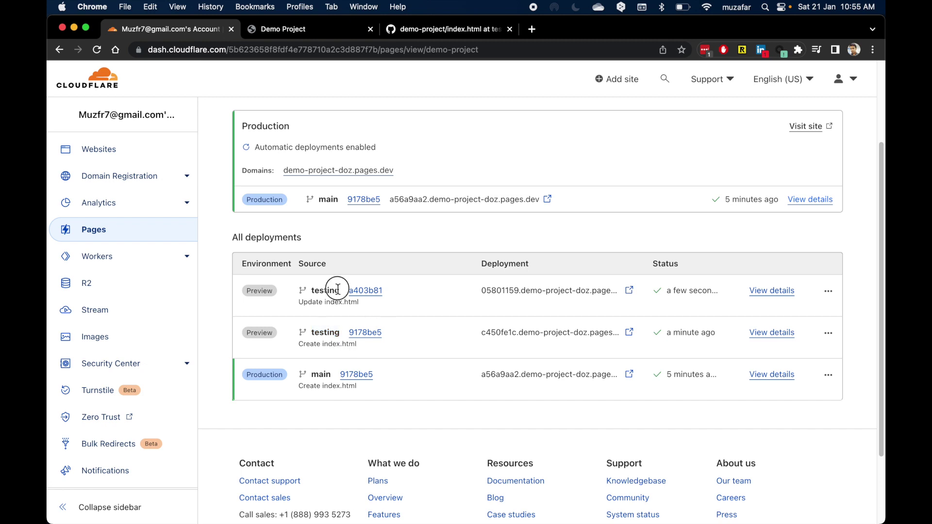
pyautogui.moveTo(358, 301); pyautogui.dragTo(299, 303)
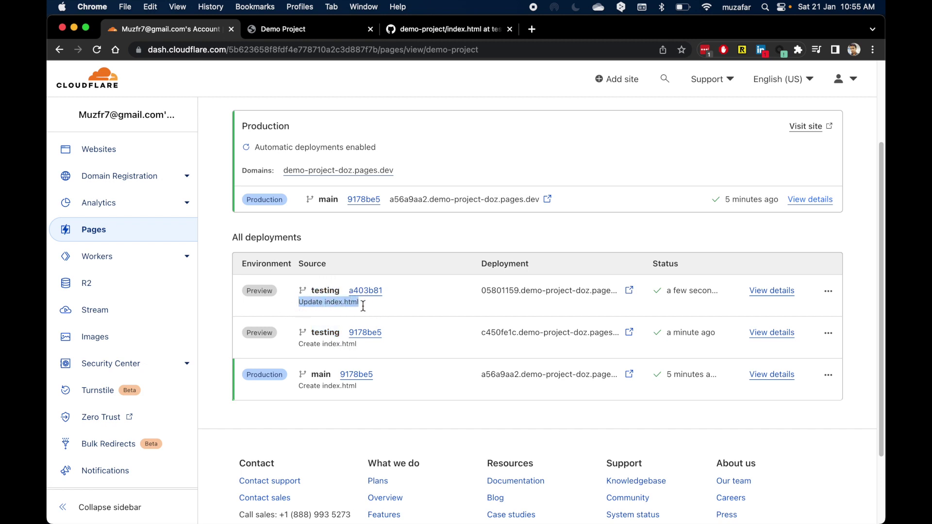
pyautogui.click(464, 305)
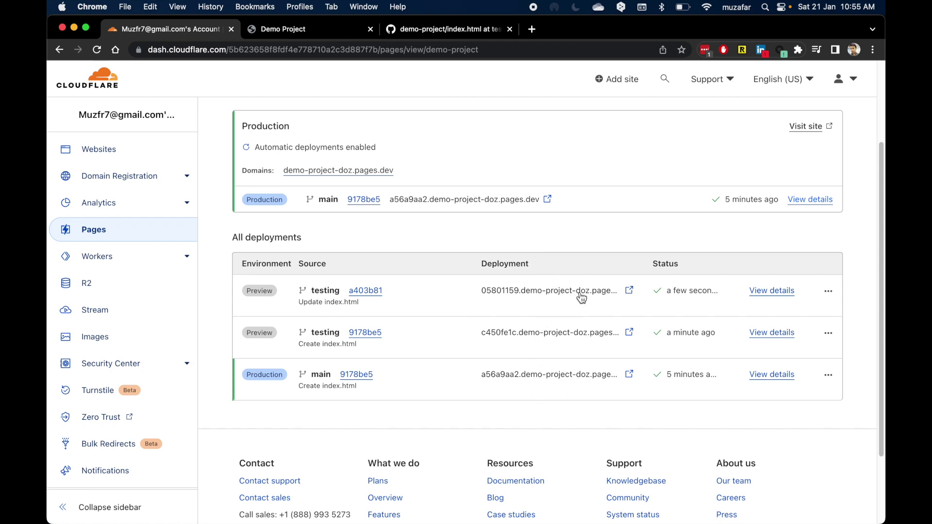
# - Open the site of testing preview deployment a403b81 and check its paragraph text
pyautogui.click(630, 290)
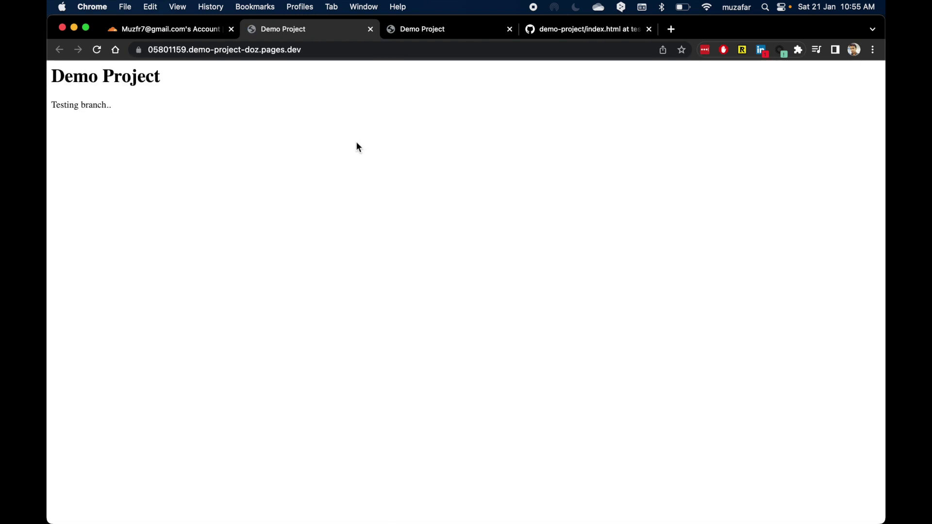
pyautogui.moveTo(129, 107); pyautogui.dragTo(52, 104)
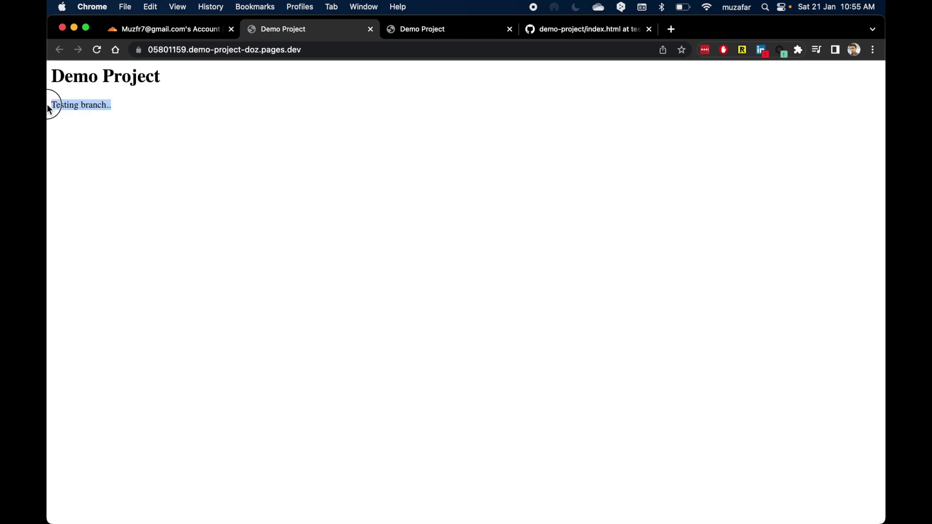
pyautogui.click(83, 104)
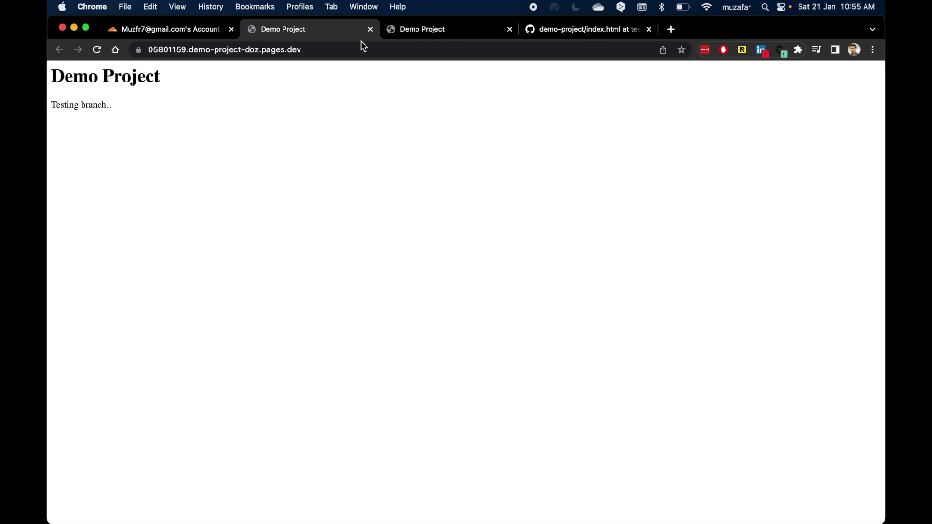
# - Reload the production site at demo-project-doz.pages.dev and check its heading and paragraph against the preview
pyautogui.click(457, 32)
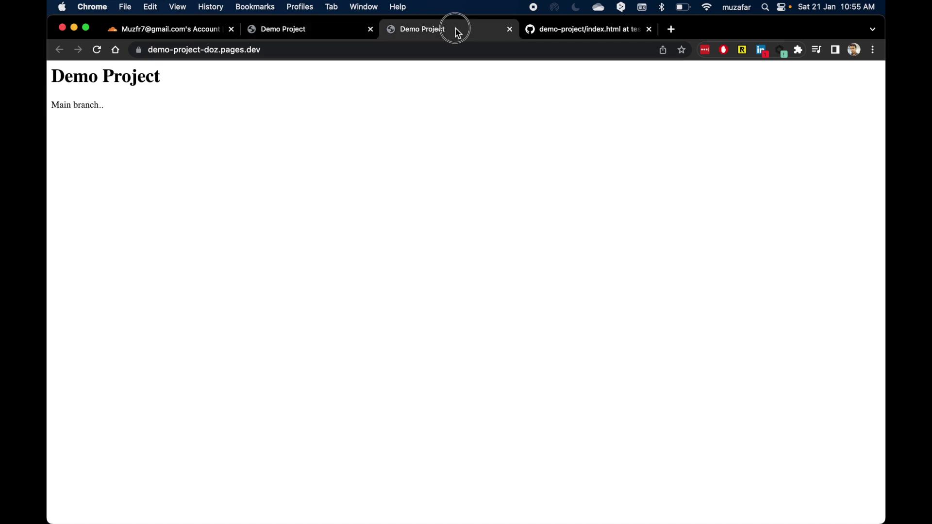
pyautogui.press('super+r')
pyautogui.moveTo(103, 103); pyautogui.dragTo(50, 69)
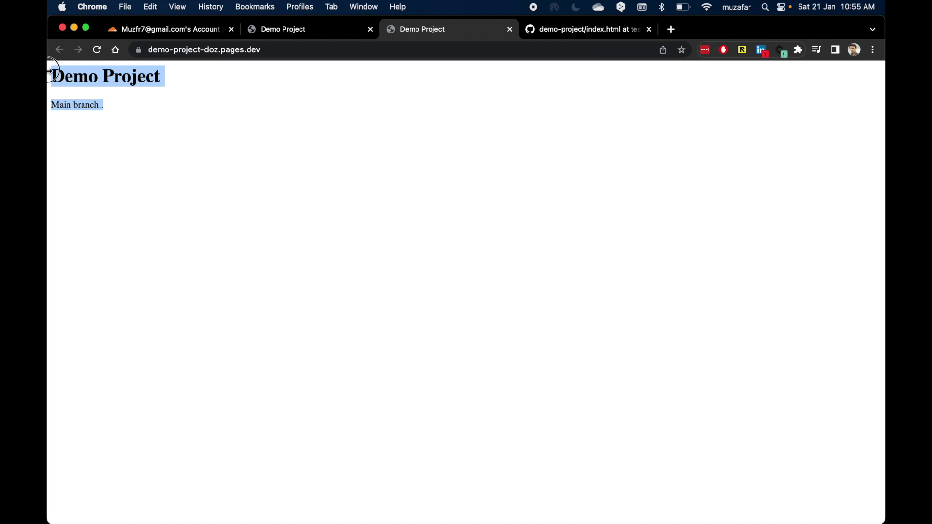
# - Compare the testing preview site's paragraph with the production site's and close the preview site
pyautogui.click(215, 117)
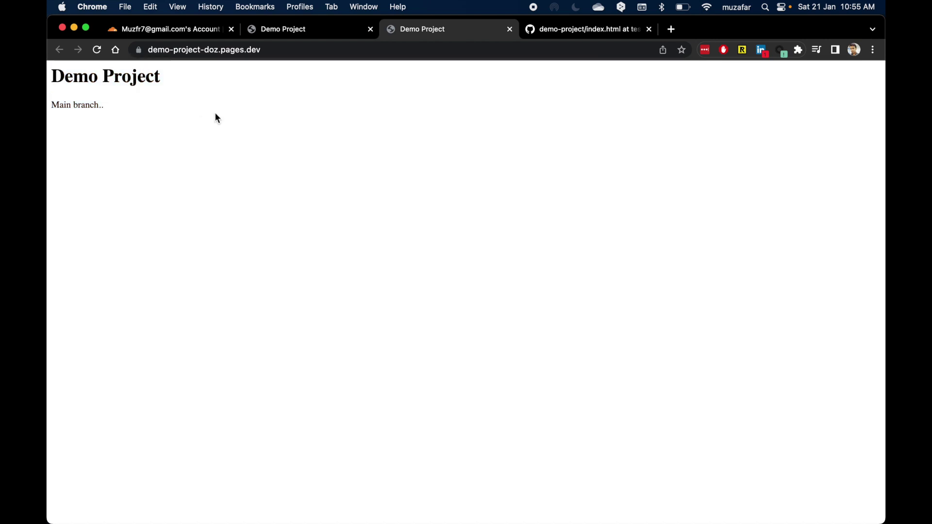
pyautogui.click(333, 29)
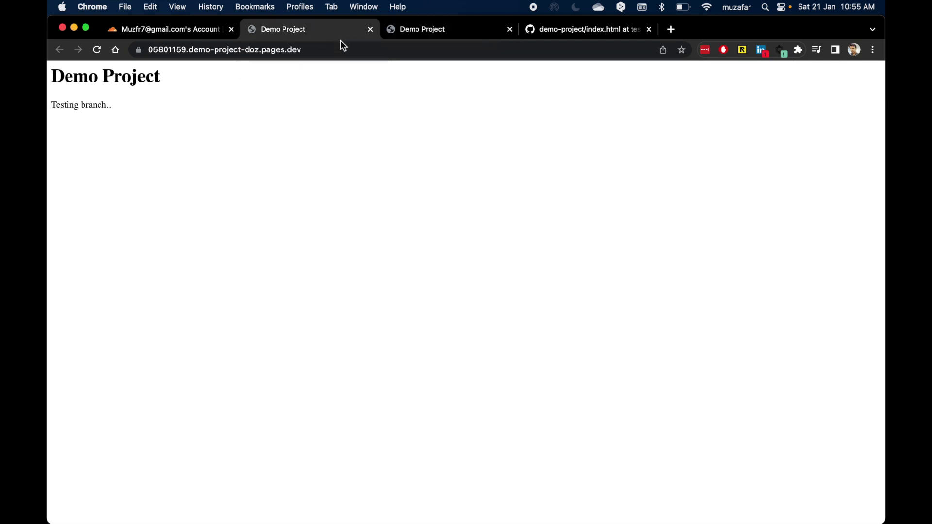
pyautogui.click(371, 29)
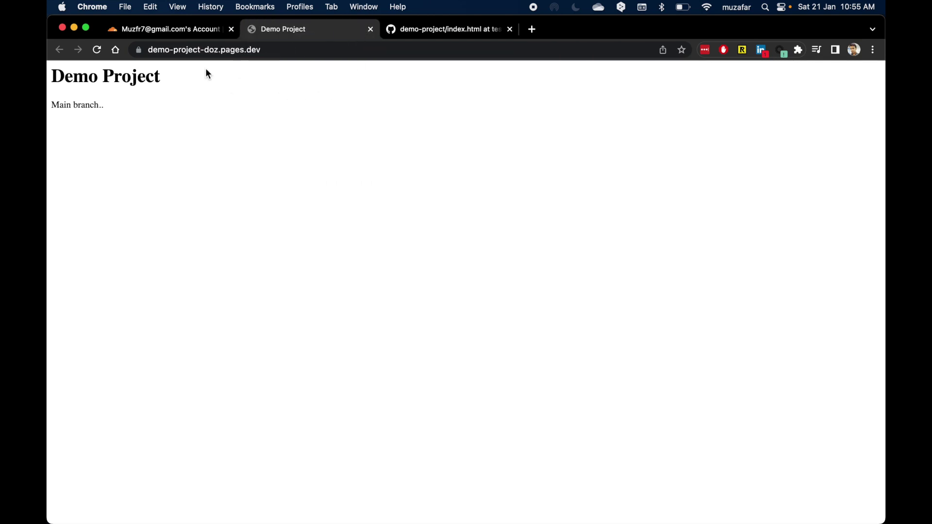
# - Return to the Cloudflare Pages project overview and examine the account's member invitation and management page
pyautogui.click(178, 34)
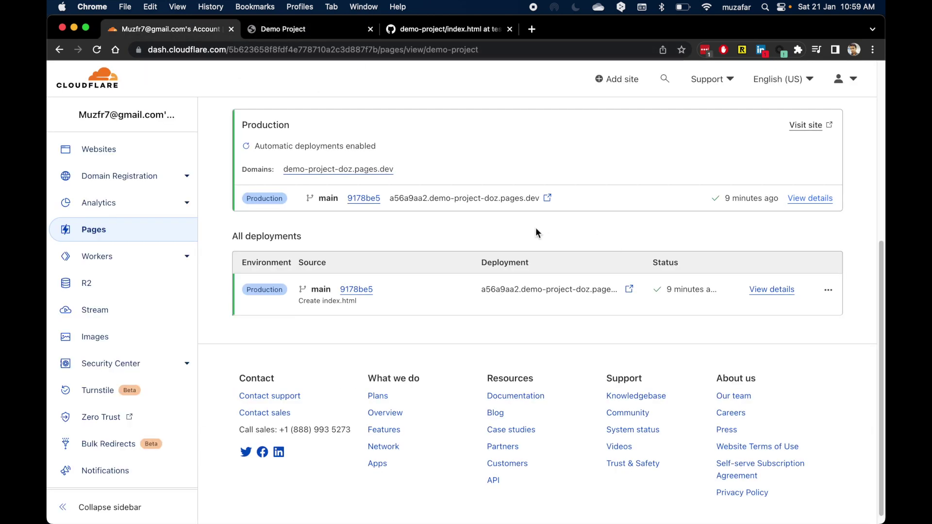
pyautogui.click(106, 227)
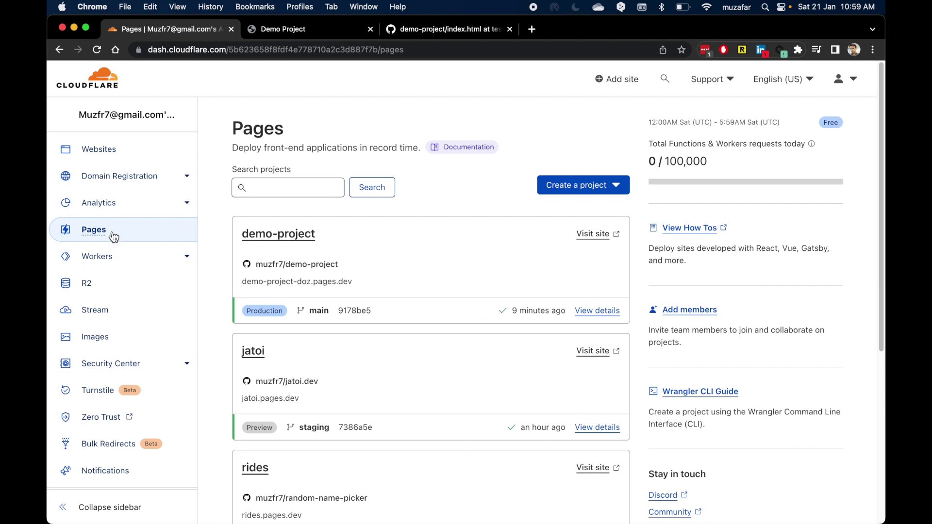
pyautogui.click(690, 313)
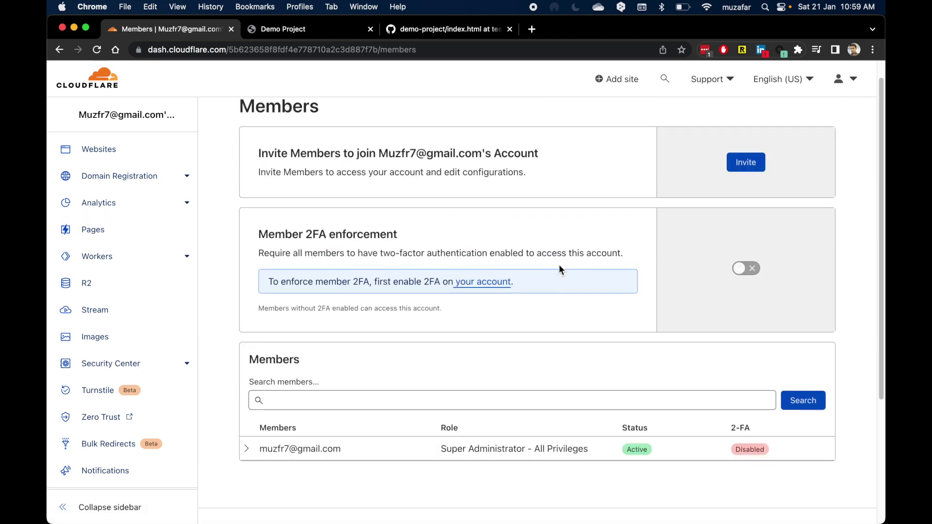
pyautogui.scroll(-4, 558, 271)
pyautogui.scroll(3, 499, 222)
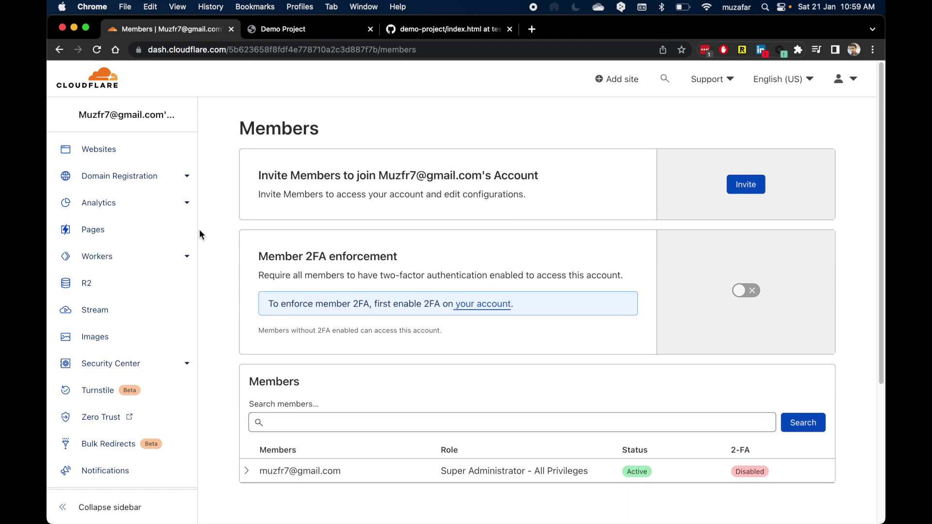
# - Examine the build settings of demo-project's production deployment and the project's builds and deployments settings
pyautogui.click(97, 230)
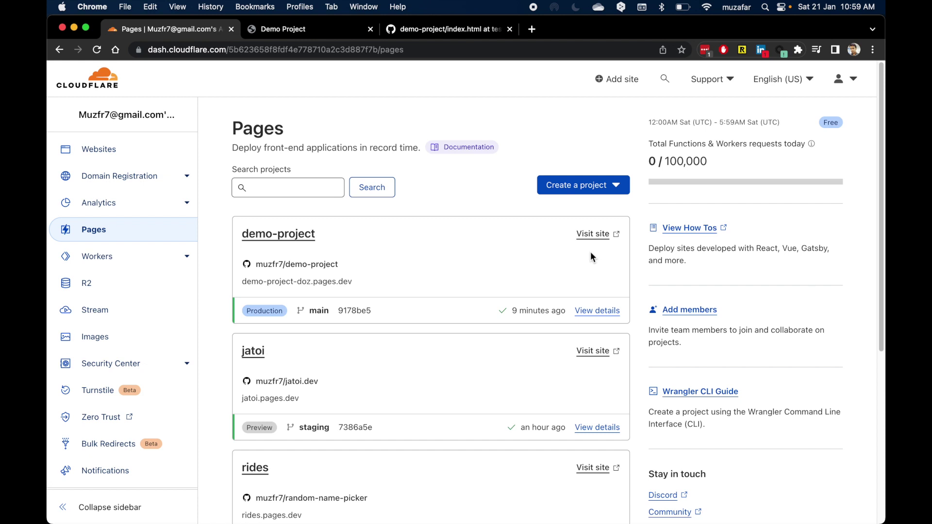
pyautogui.click(600, 311)
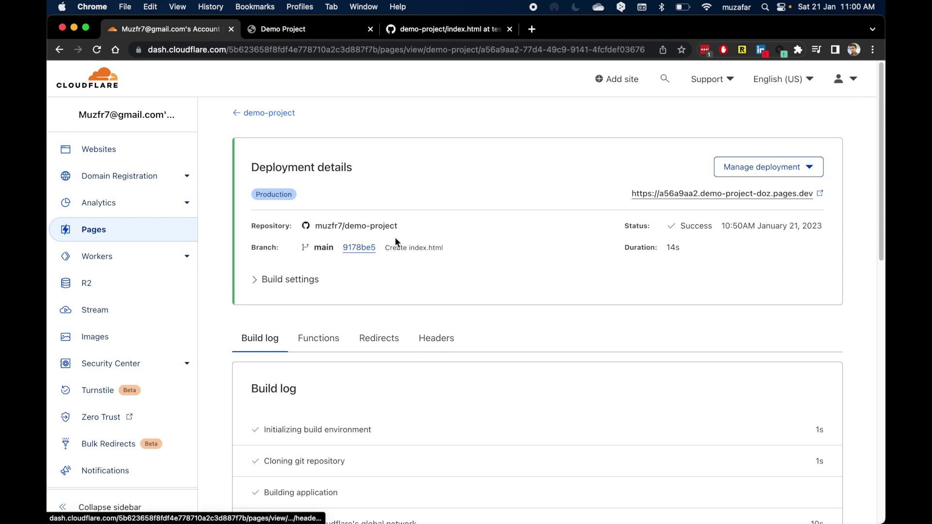
pyautogui.click(287, 285)
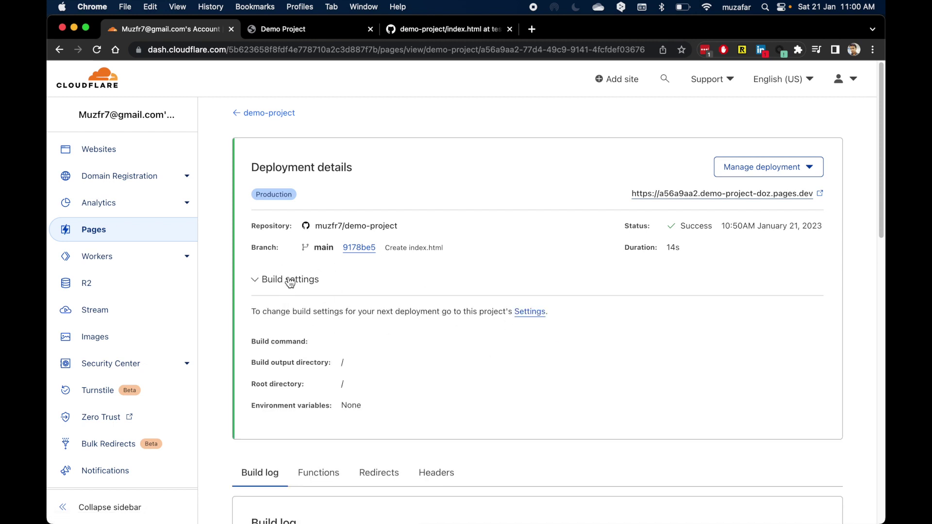
pyautogui.click(530, 312)
pyautogui.scroll(-2, 626, 373)
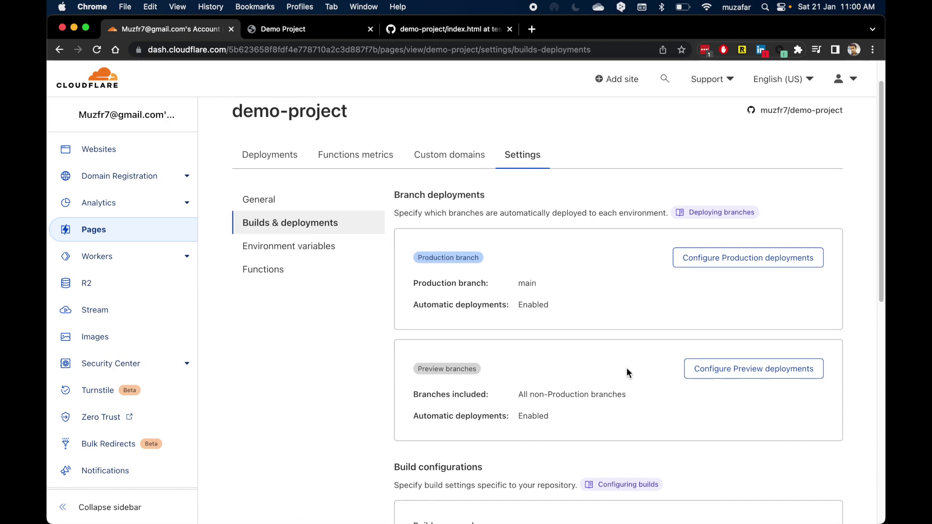
pyautogui.scroll(-10, 626, 369)
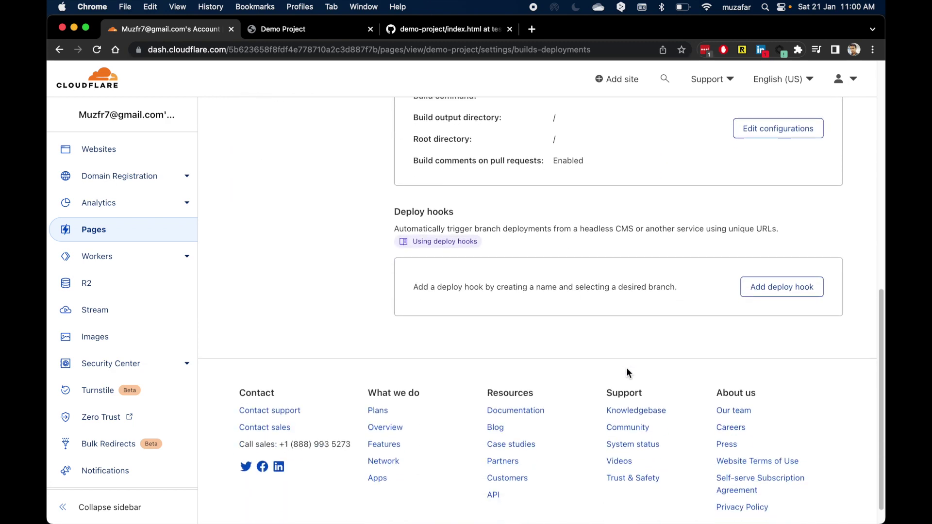
pyautogui.scroll(15, 679, 292)
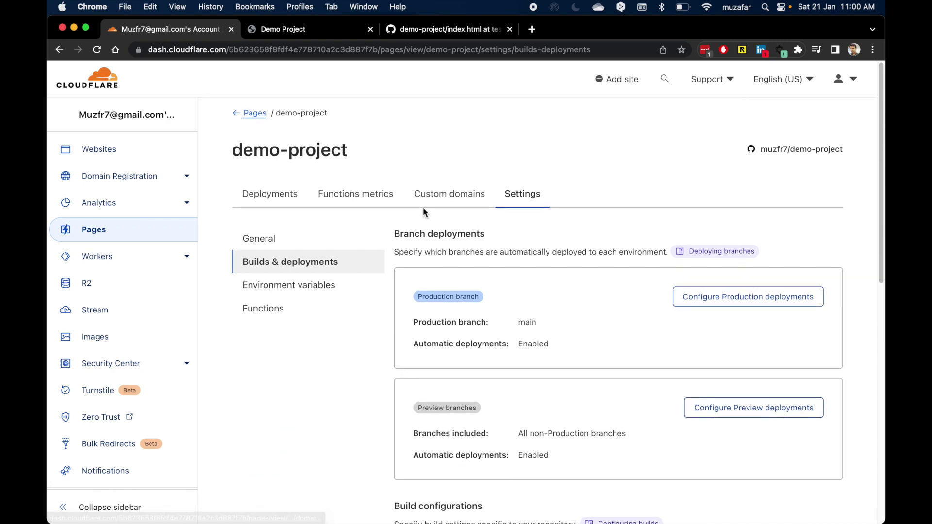
# - Delete the Pages project from its general settings, confirming the deletion with the project name demo-project
pyautogui.click(524, 200)
pyautogui.scroll(-3, 504, 279)
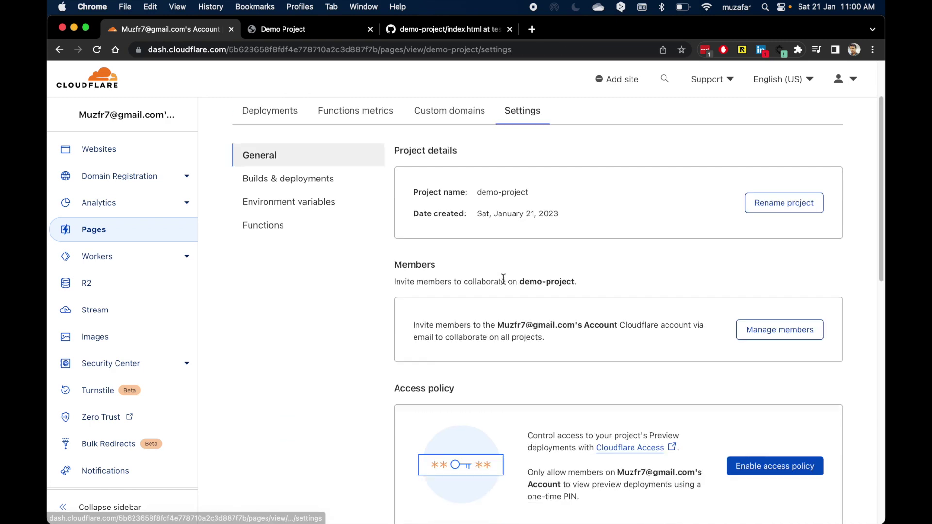
pyautogui.scroll(-10, 548, 291)
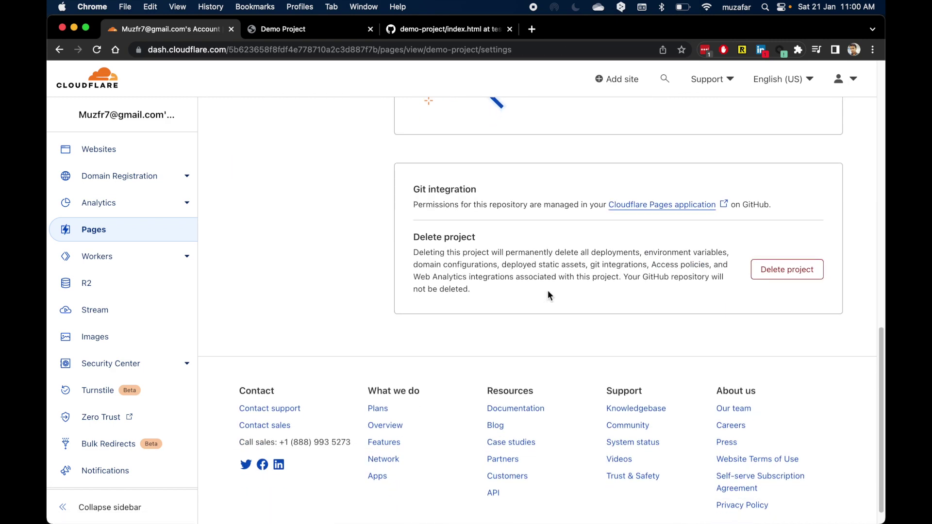
pyautogui.click(792, 274)
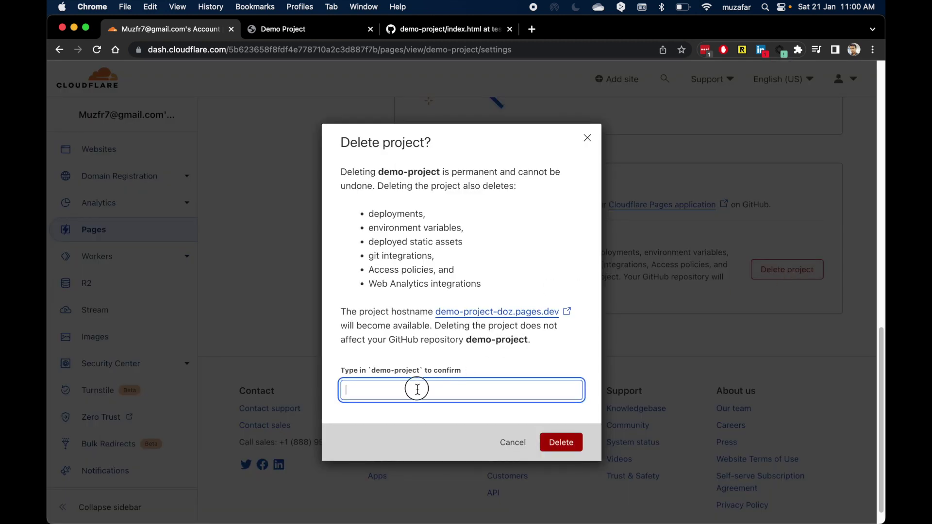
pyautogui.write('demo-project')
pyautogui.click(566, 442)
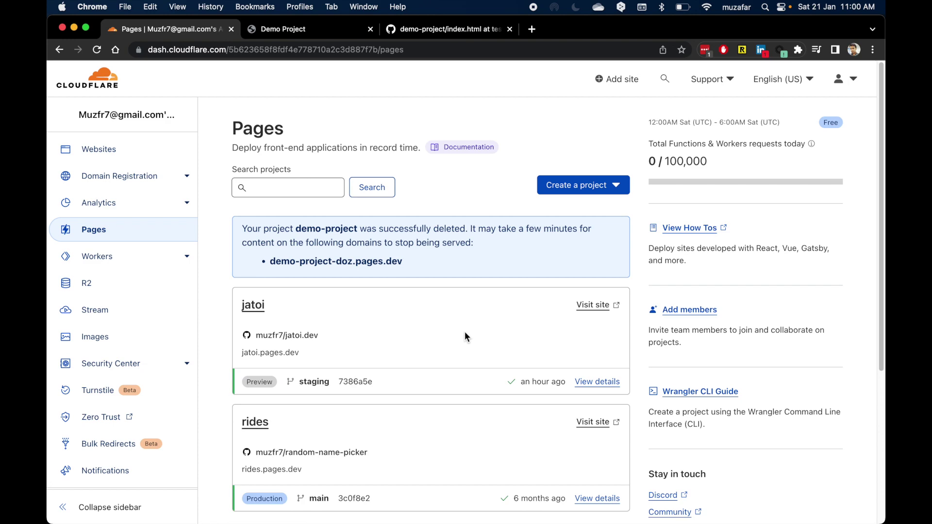
# - Review the remaining Pages projects and reload demo-project-doz.pages.dev to check whether the deleted project's site is still served
pyautogui.scroll(-5, 418, 421)
pyautogui.scroll(5, 418, 420)
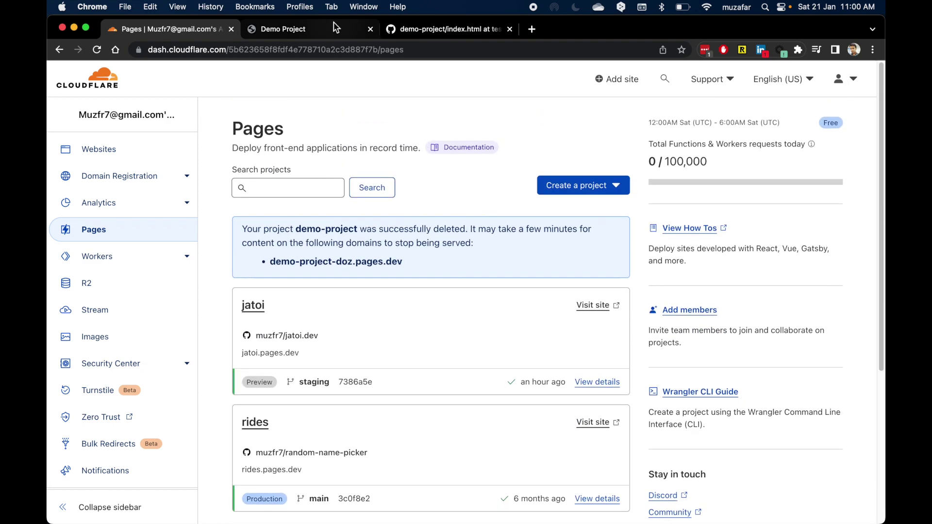
pyautogui.click(312, 30)
pyautogui.press('super+r')
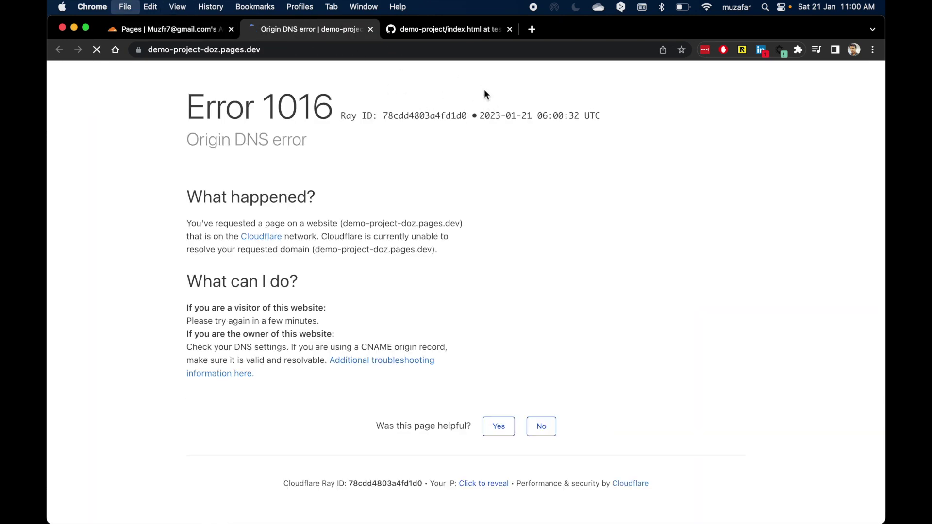
# - Close the deleted project's site and check demo-project's code page on GitHub before returning to Cloudflare Pages
pyautogui.press('super+w')
pyautogui.click(92, 148)
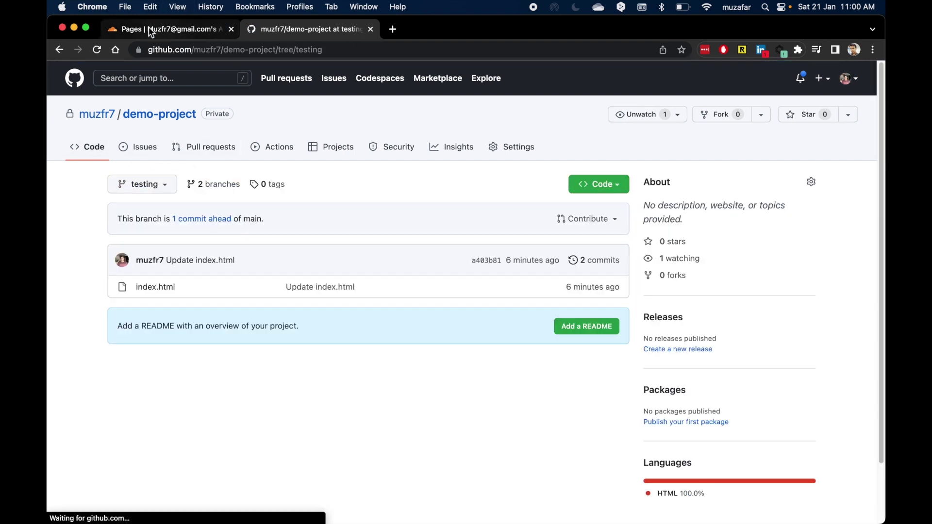
pyautogui.click(170, 30)
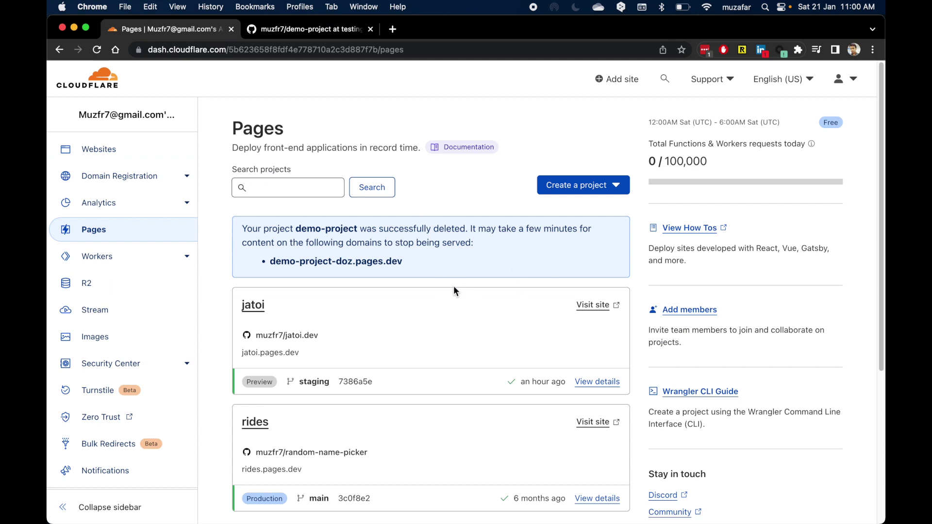